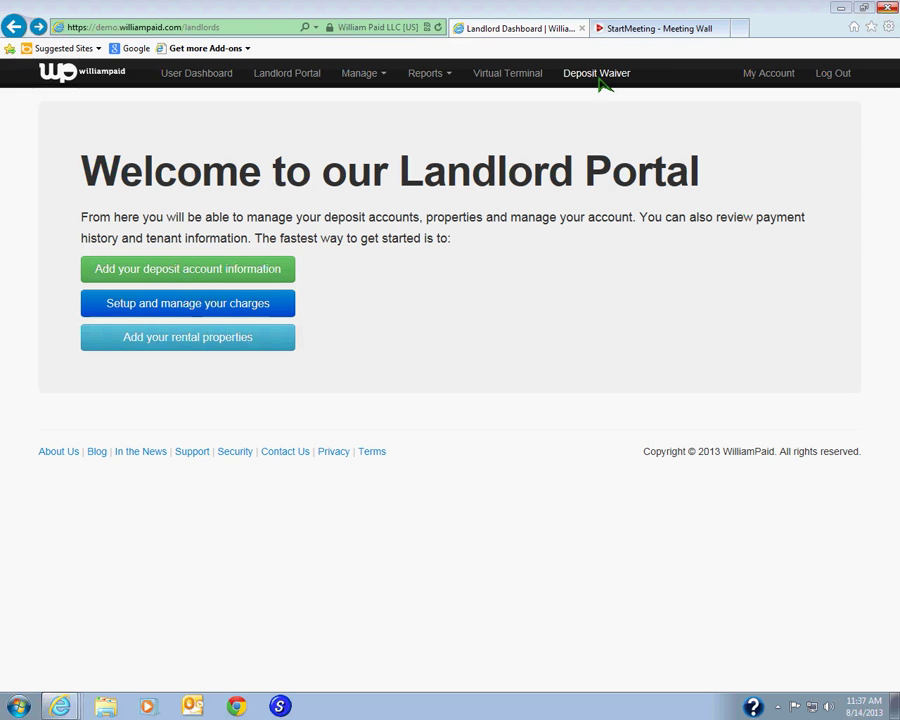
# - Go to Deposit Waiver to bring up the blank Rental Information form
pyautogui.click(600, 81)
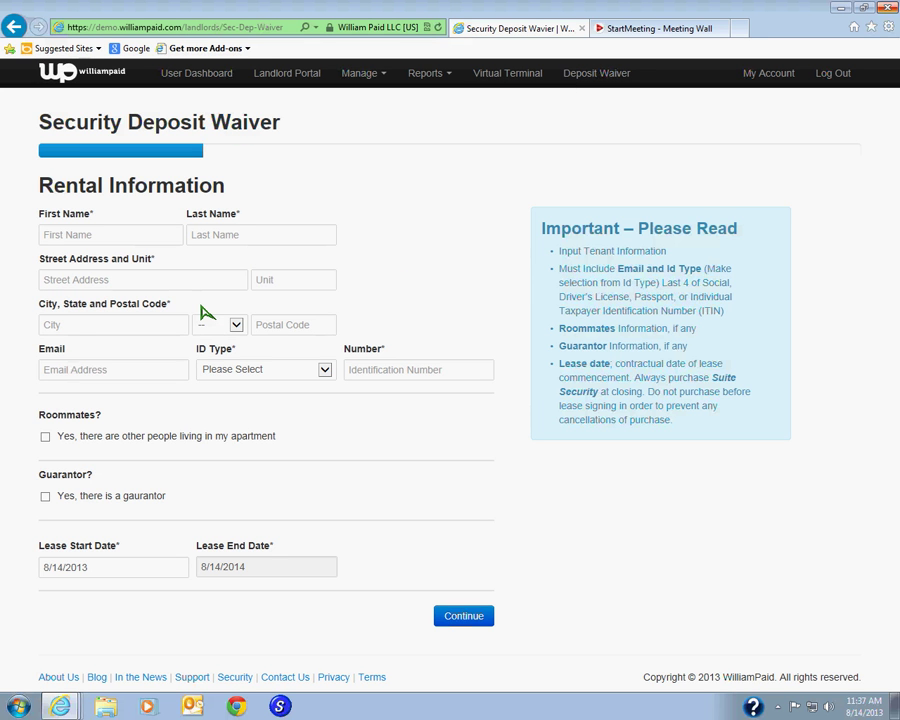
# - Enter the tenant's first and last name, street address and unit number
pyautogui.click(128, 241)
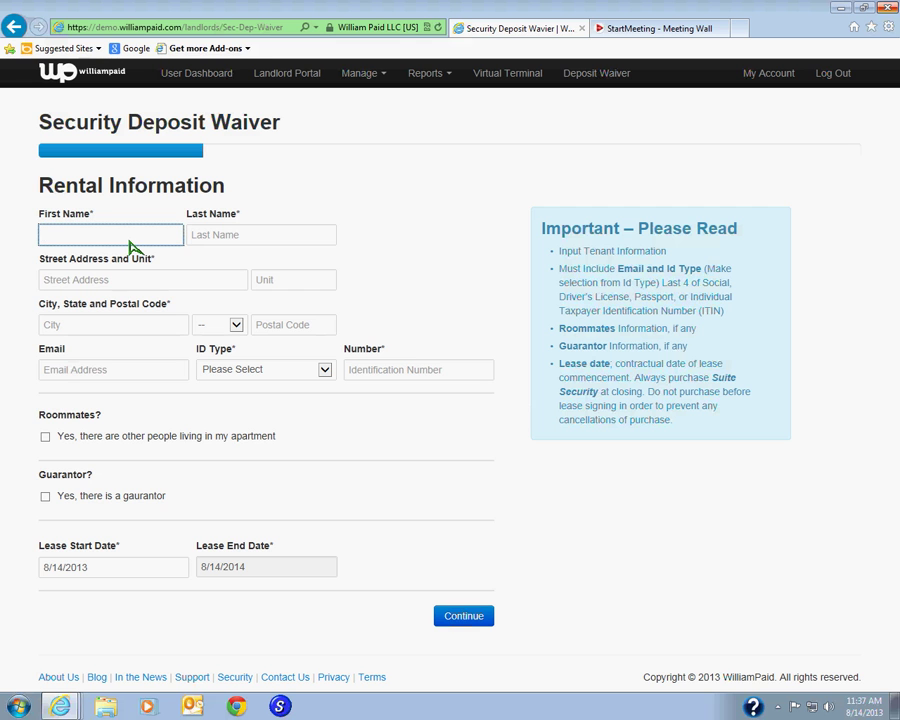
pyautogui.press('Tab')
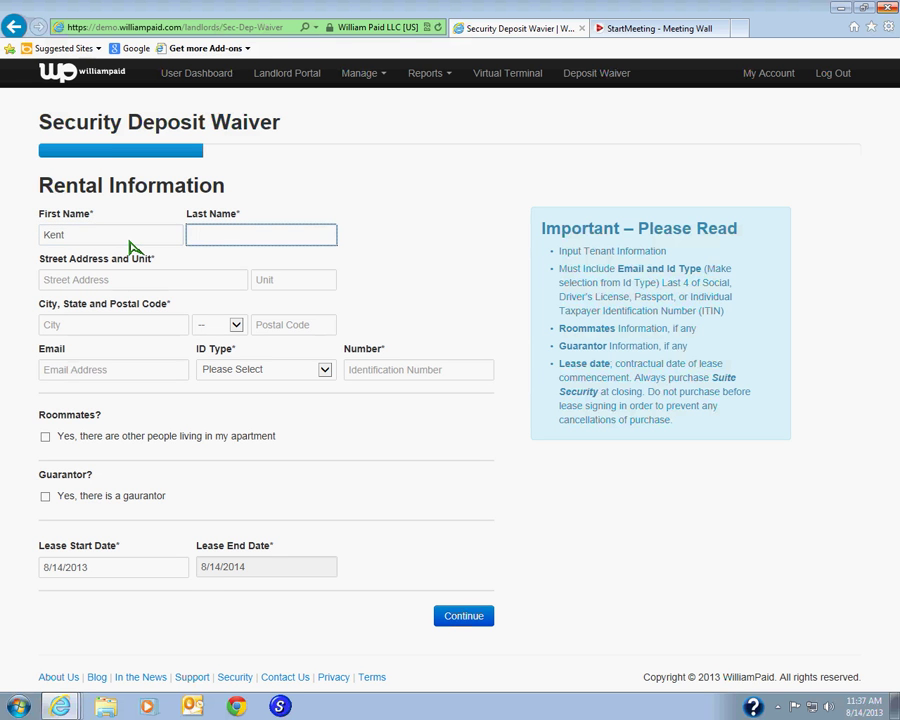
pyautogui.press('Tab')
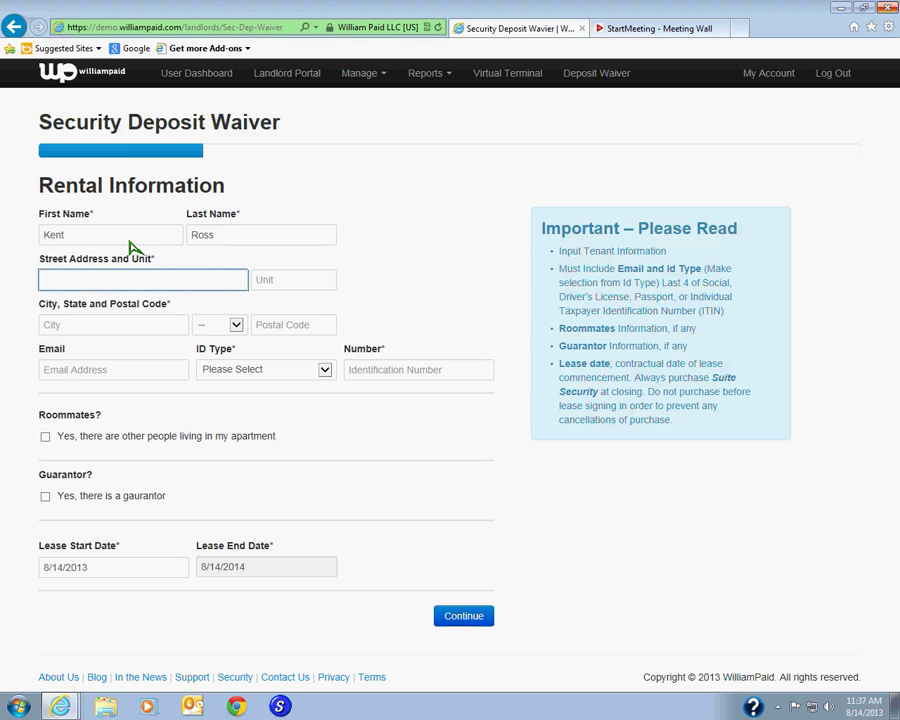
pyautogui.press('Tab')
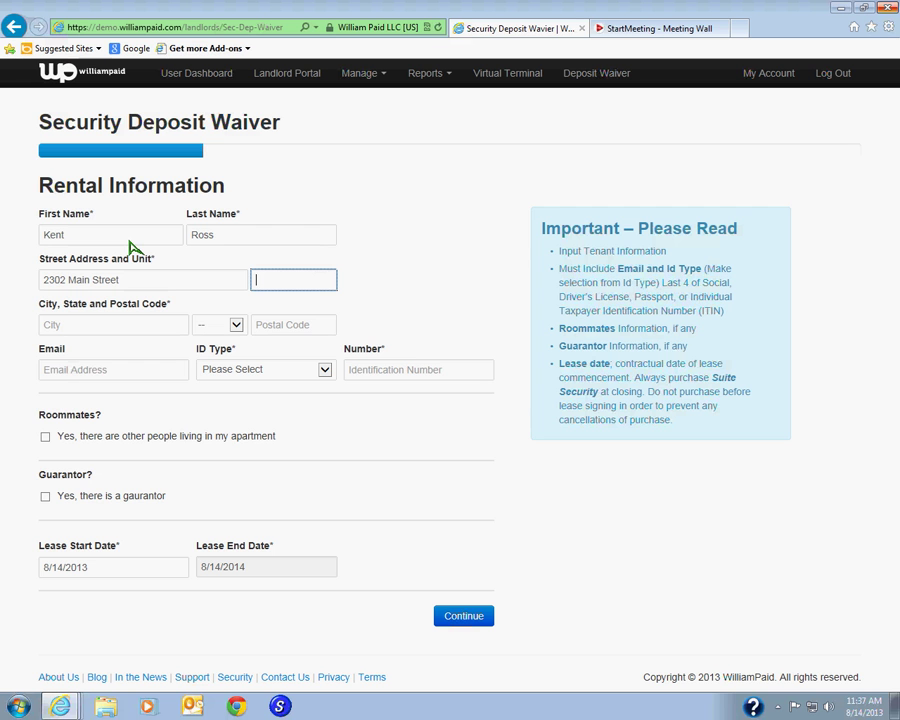
pyautogui.write('1C')
# - Fill in the tenant's city, state and postal code
pyautogui.click(81, 333)
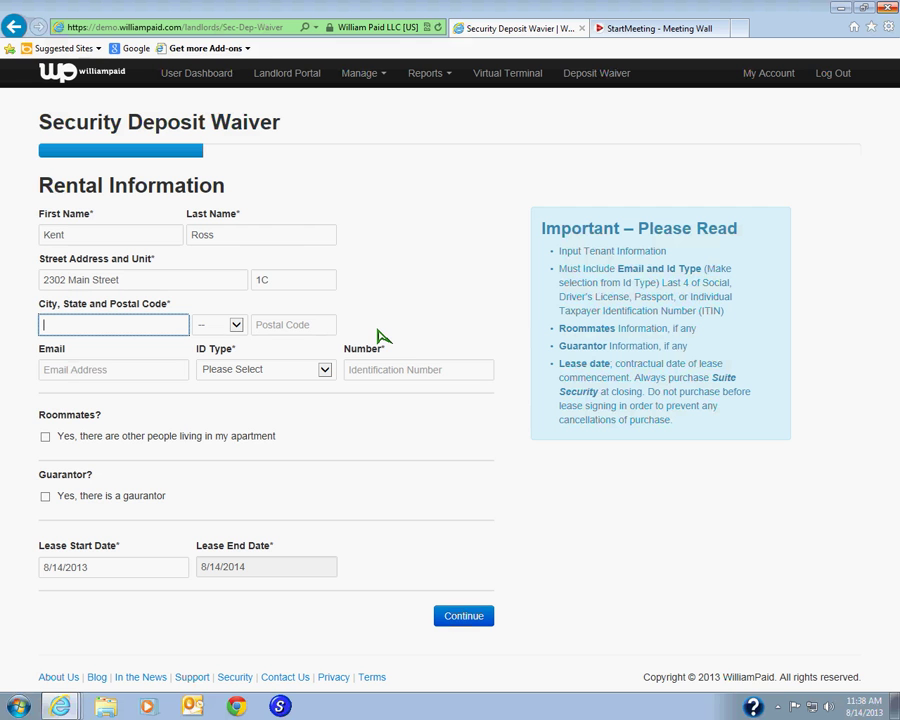
pyautogui.write('Brooklyn')
pyautogui.press('Tab')
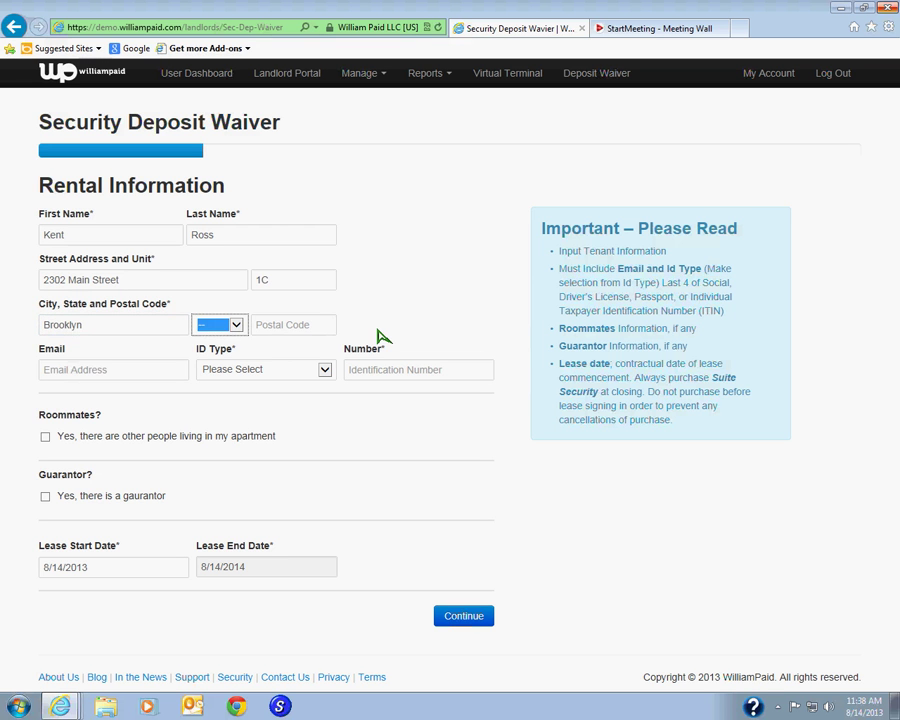
pyautogui.write('ny')
pyautogui.press('Tab')
pyautogui.write('1')
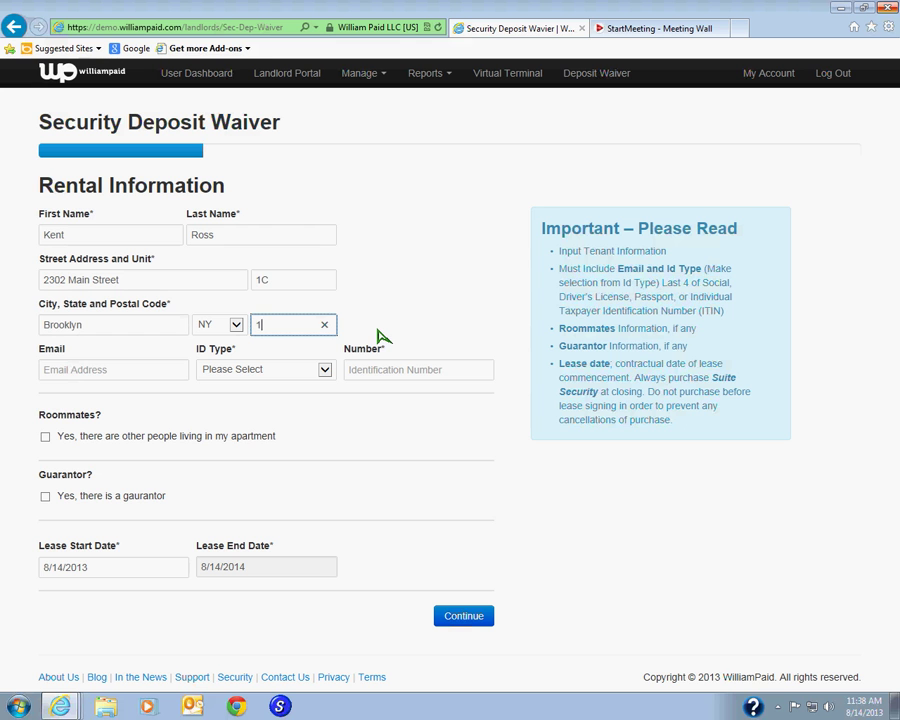
pyautogui.write('1226')
pyautogui.click(132, 372)
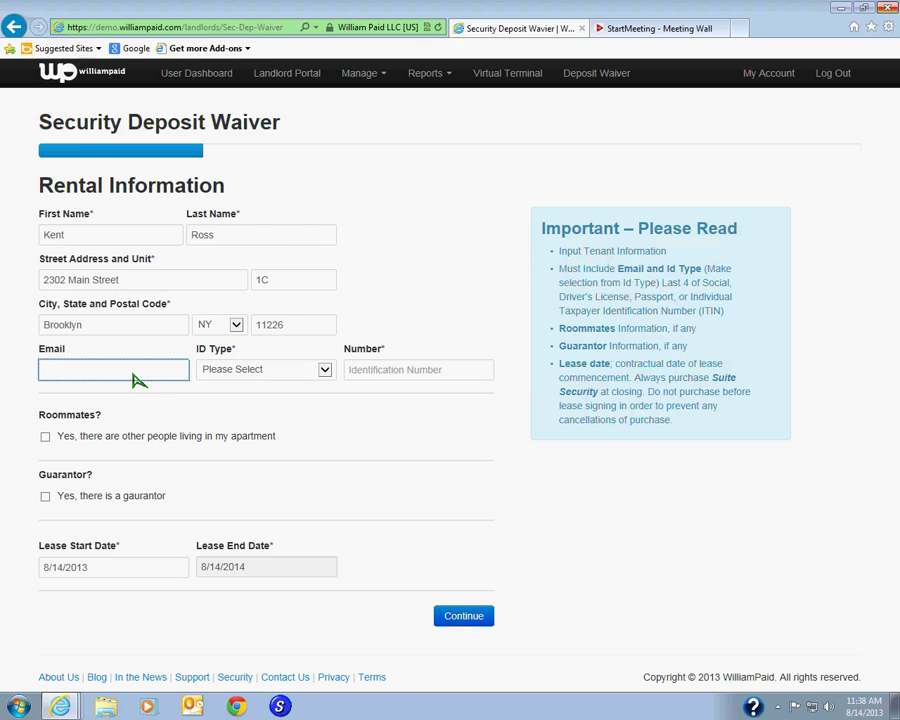
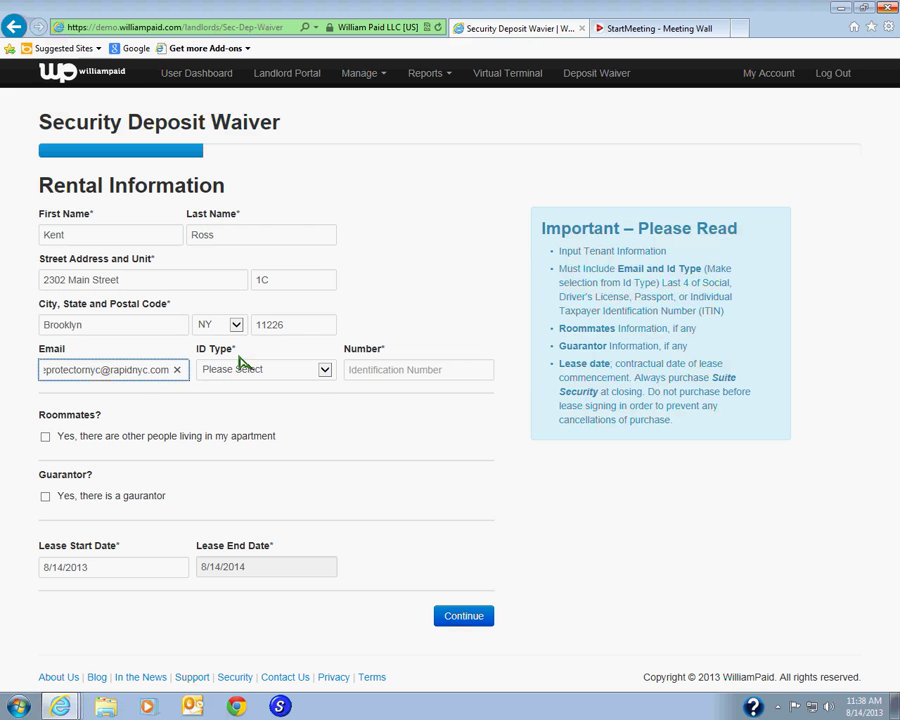
# - Enter the tenant's e-mail address and begin typing the identification number
pyautogui.click(325, 370)
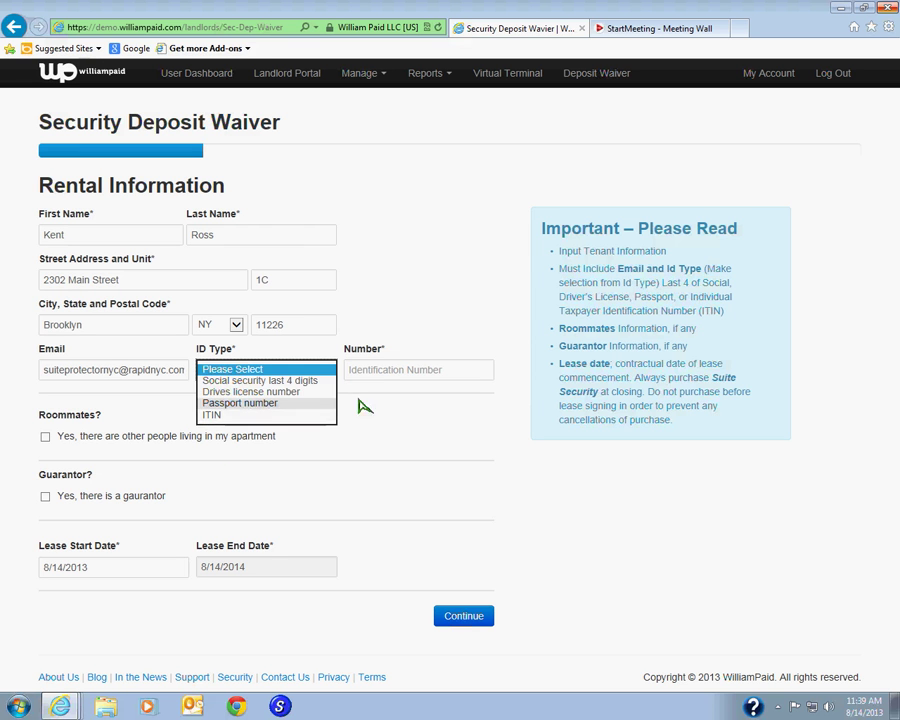
pyautogui.click(383, 374)
pyautogui.write('1')
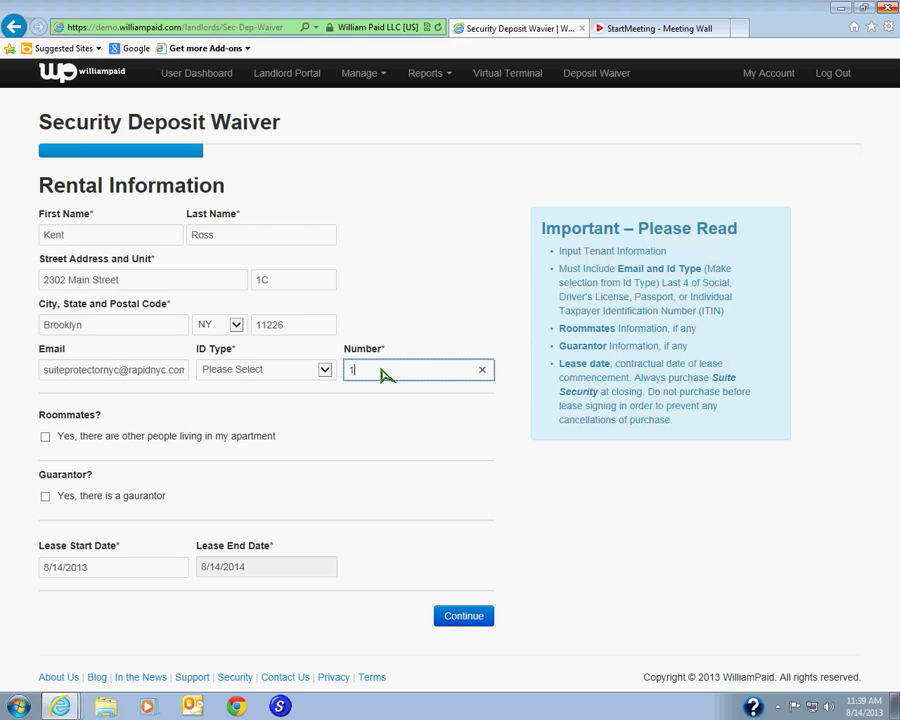
pyautogui.write('235')
pyautogui.click(45, 437)
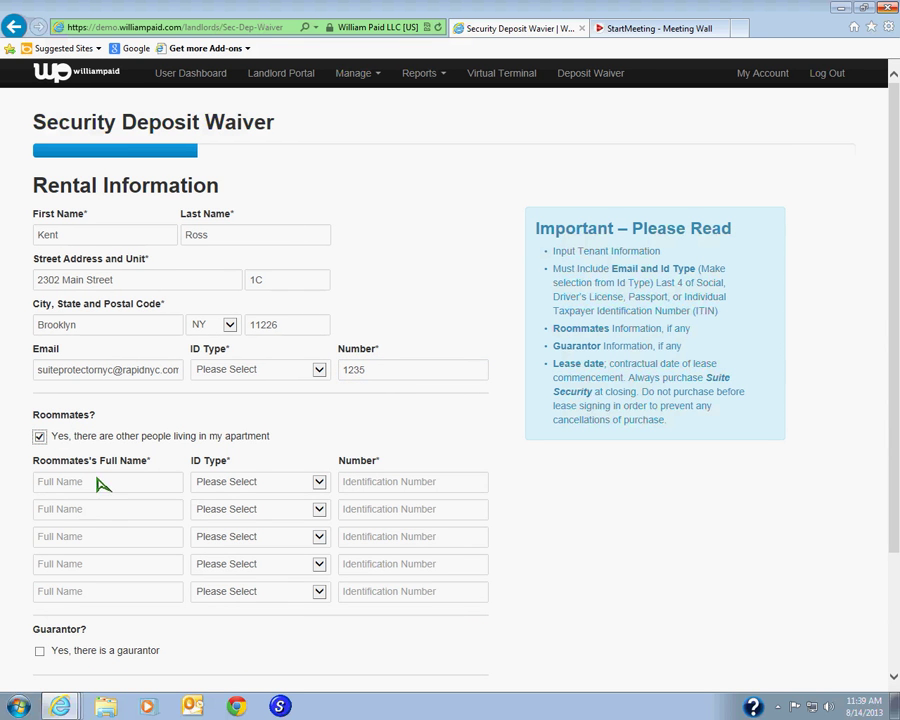
pyautogui.click(319, 482)
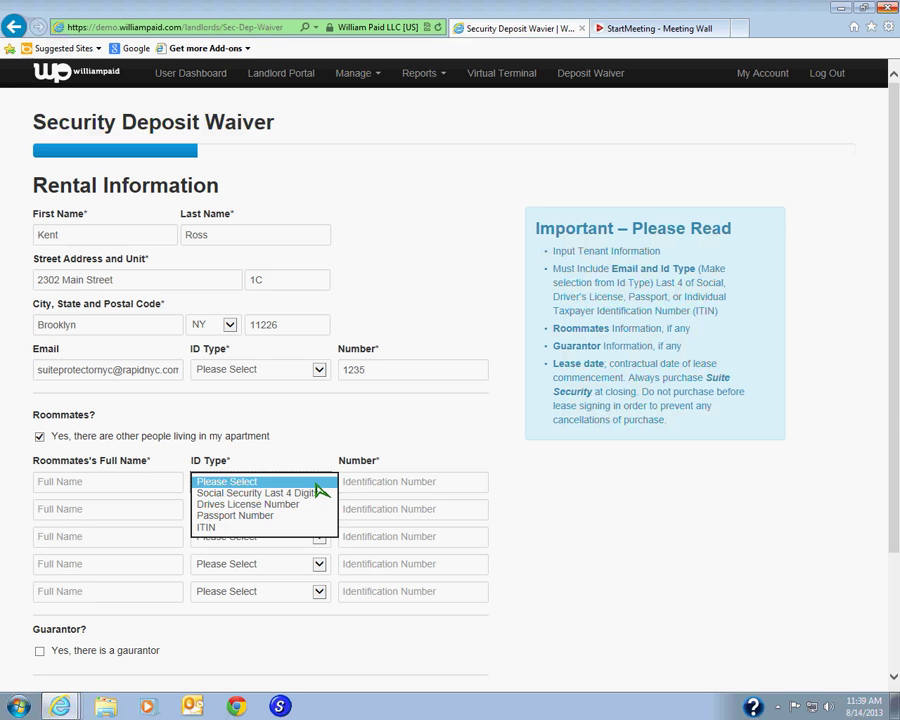
pyautogui.click(397, 487)
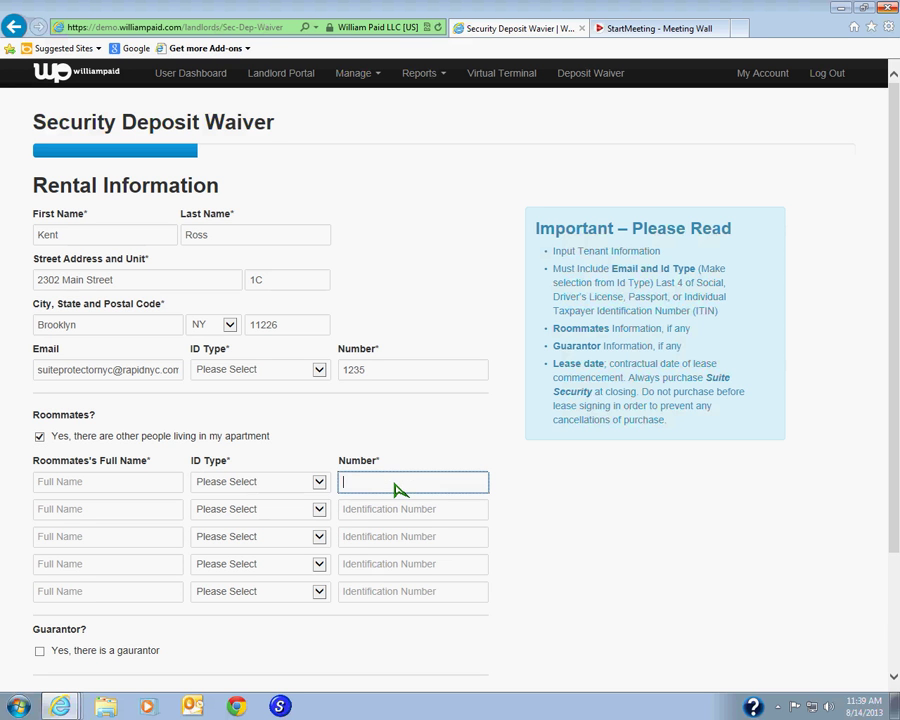
pyautogui.click(40, 438)
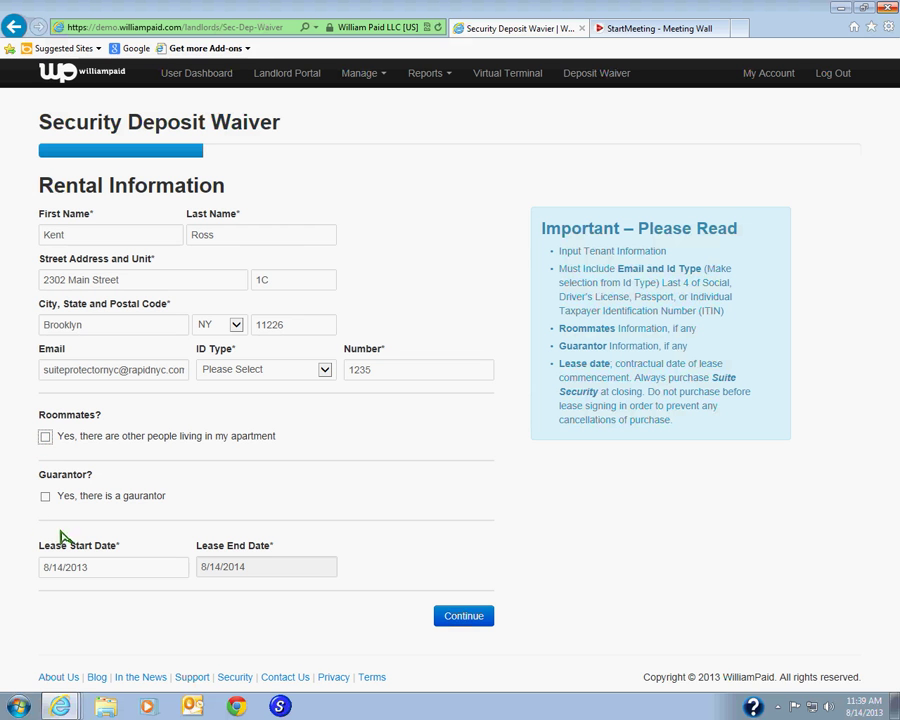
pyautogui.click(45, 497)
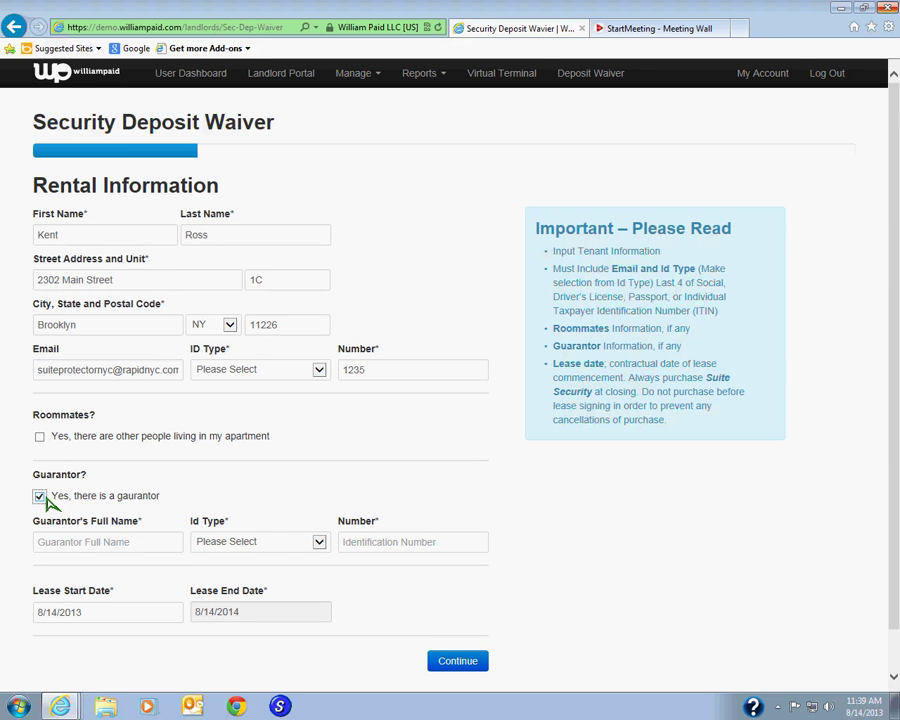
pyautogui.click(80, 545)
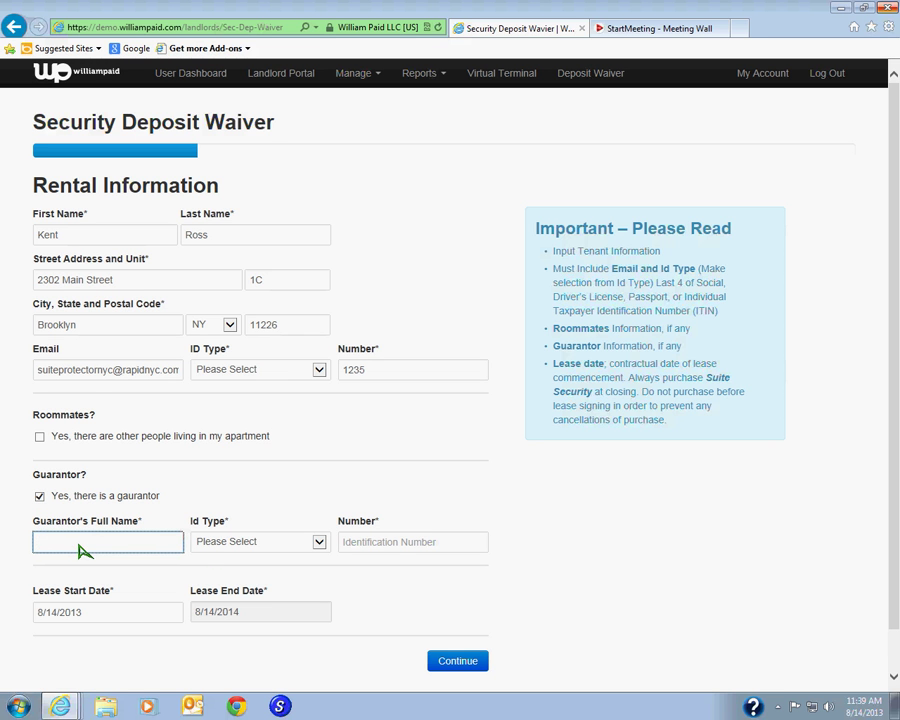
pyautogui.click(322, 543)
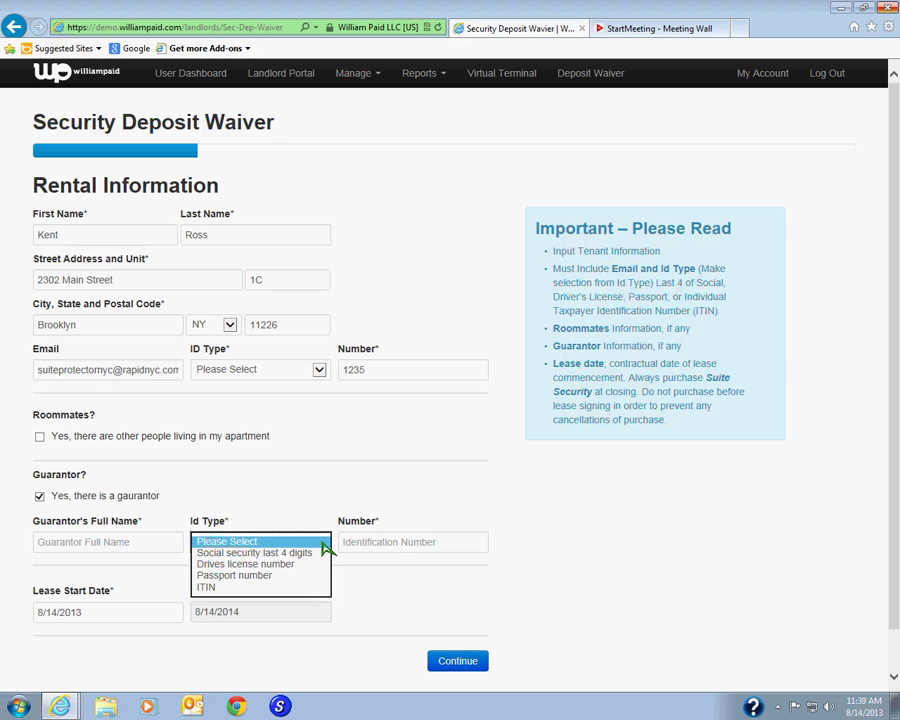
pyautogui.click(39, 497)
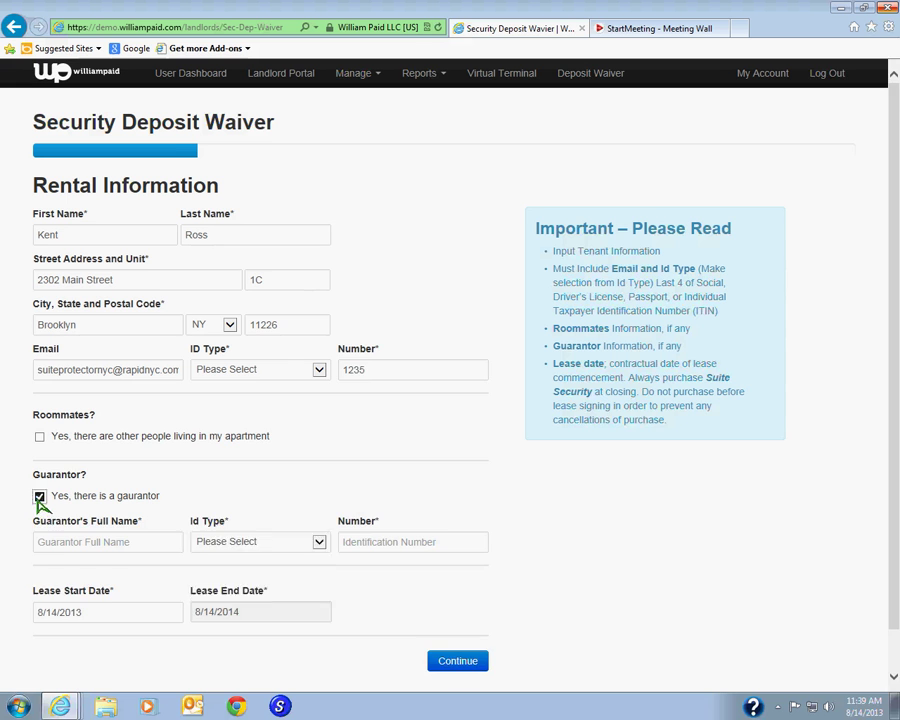
pyautogui.click(39, 497)
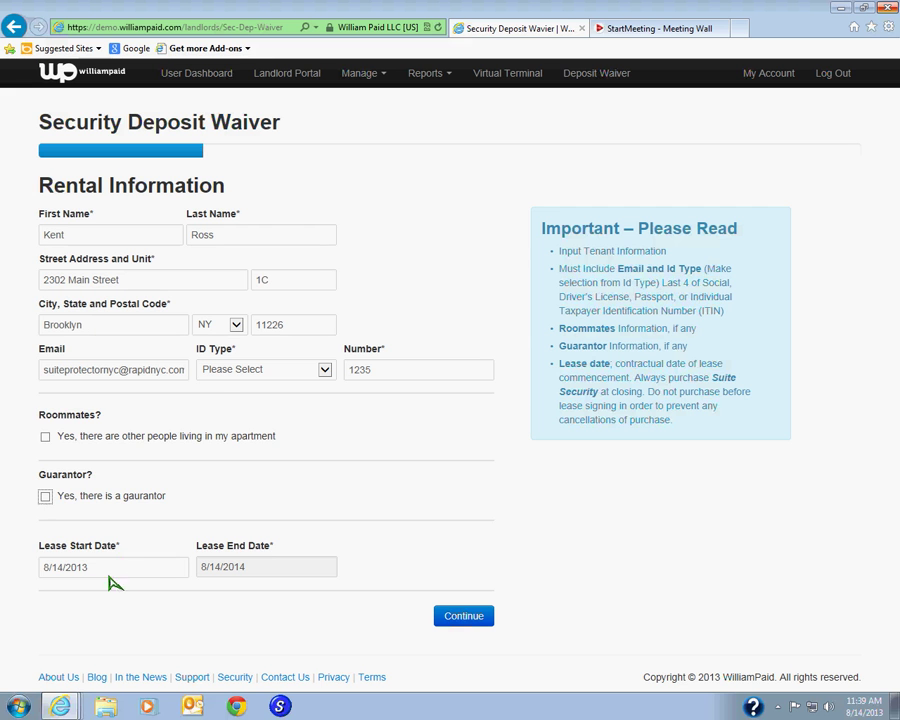
pyautogui.click(158, 576)
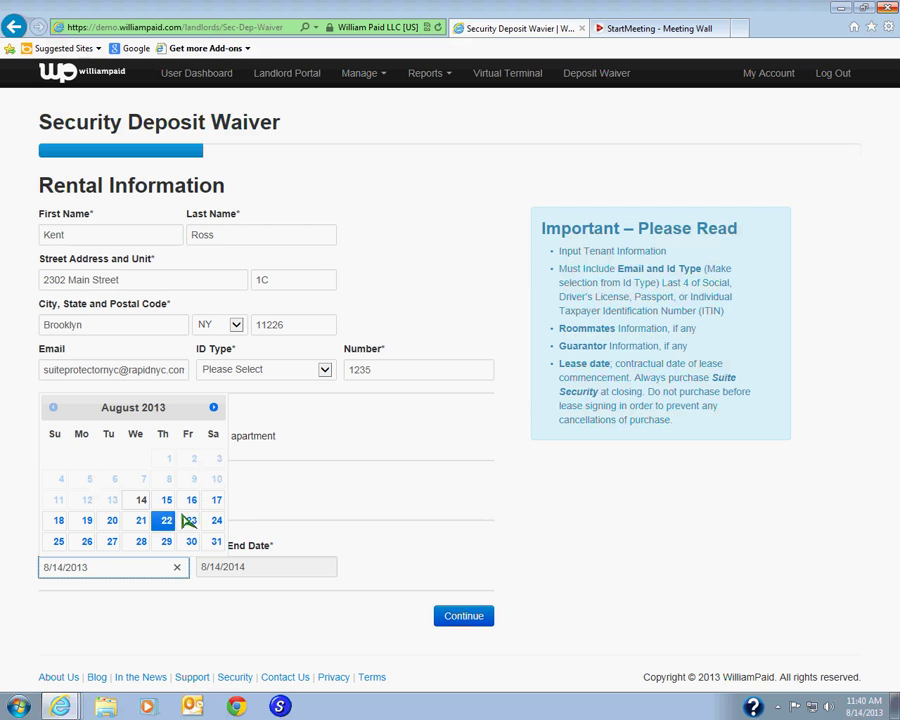
# - Set lease start 08/14/2013 and ID type Social security last 4 digits, then continue to Landlord
pyautogui.click(141, 506)
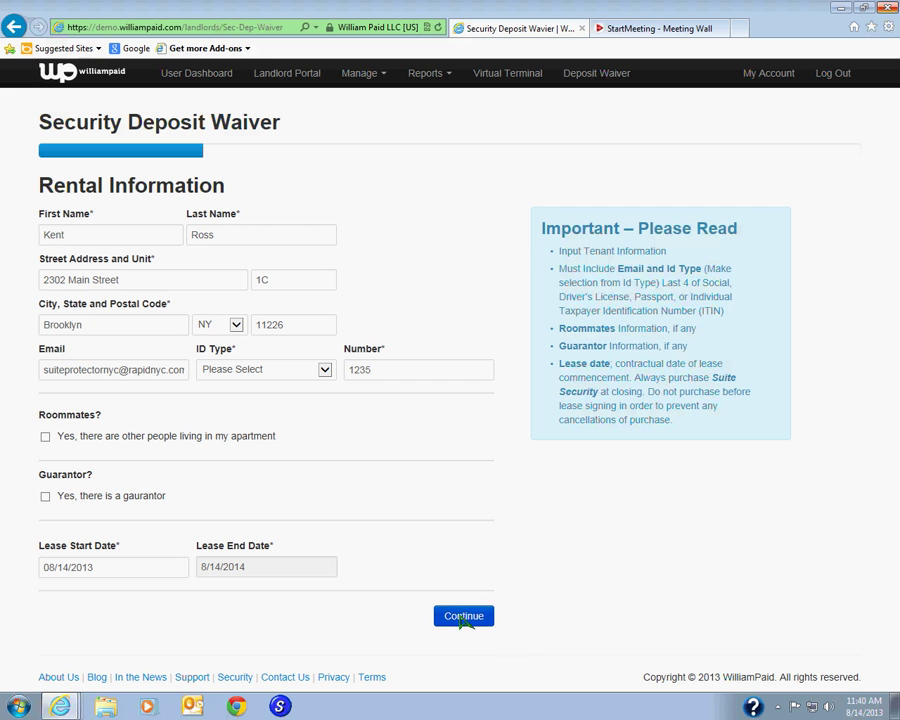
pyautogui.click(462, 619)
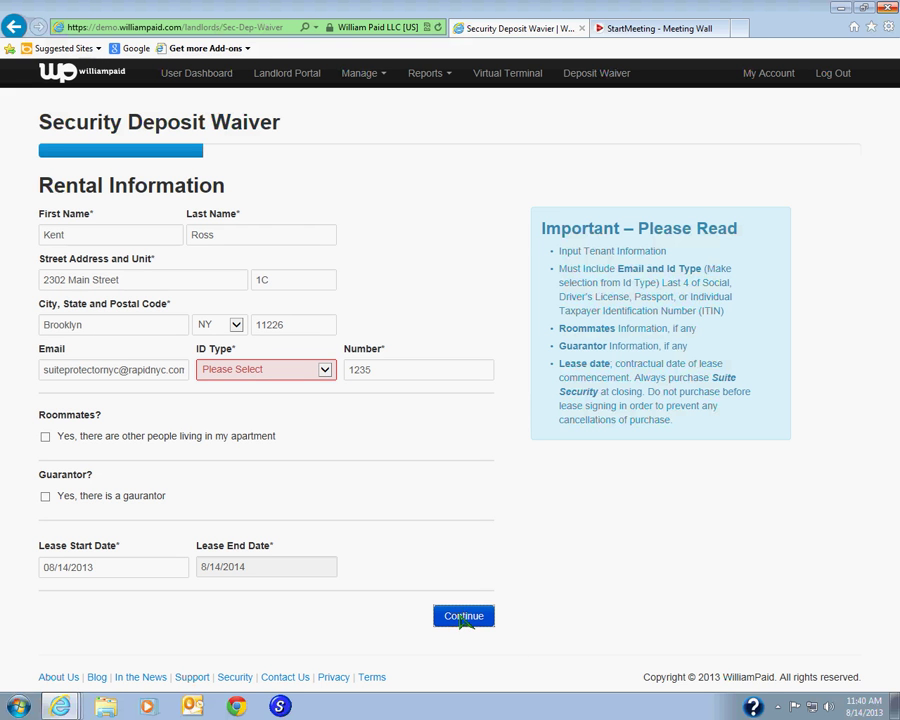
pyautogui.click(325, 370)
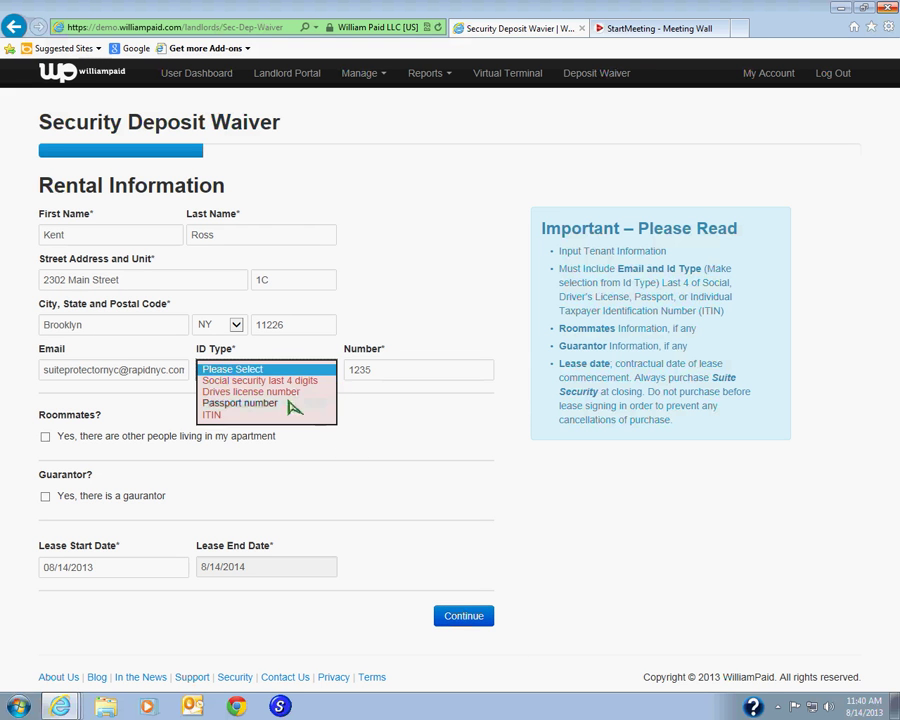
pyautogui.click(287, 382)
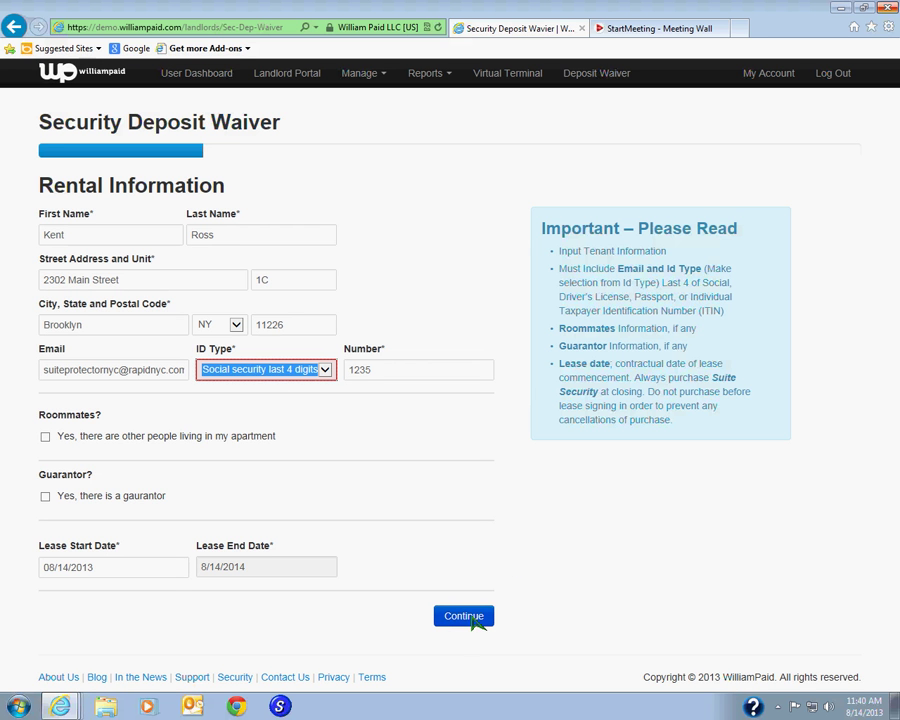
pyautogui.click(475, 619)
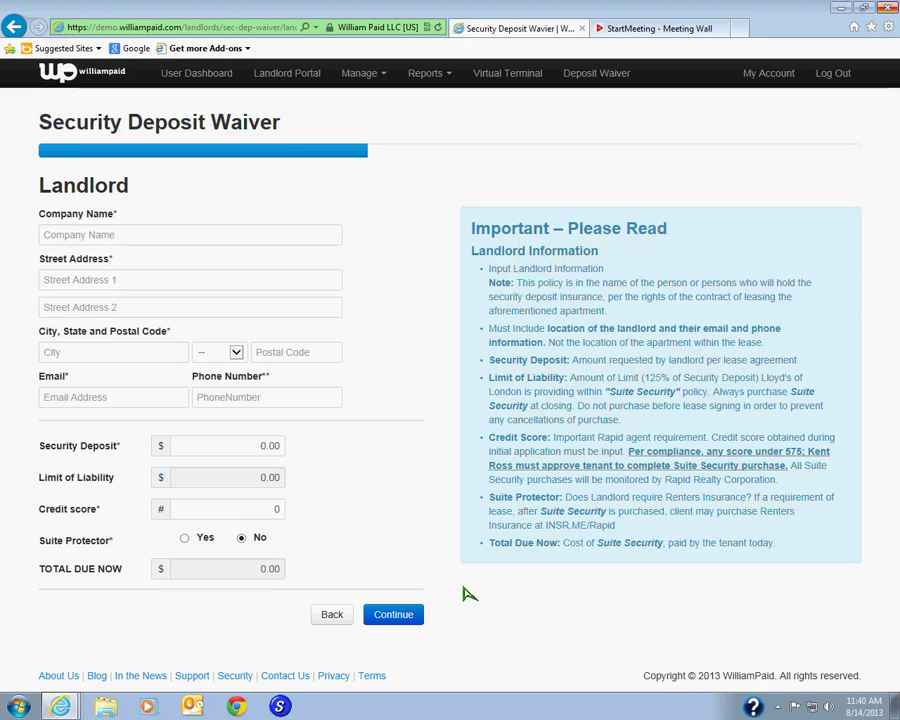
pyautogui.click(88, 238)
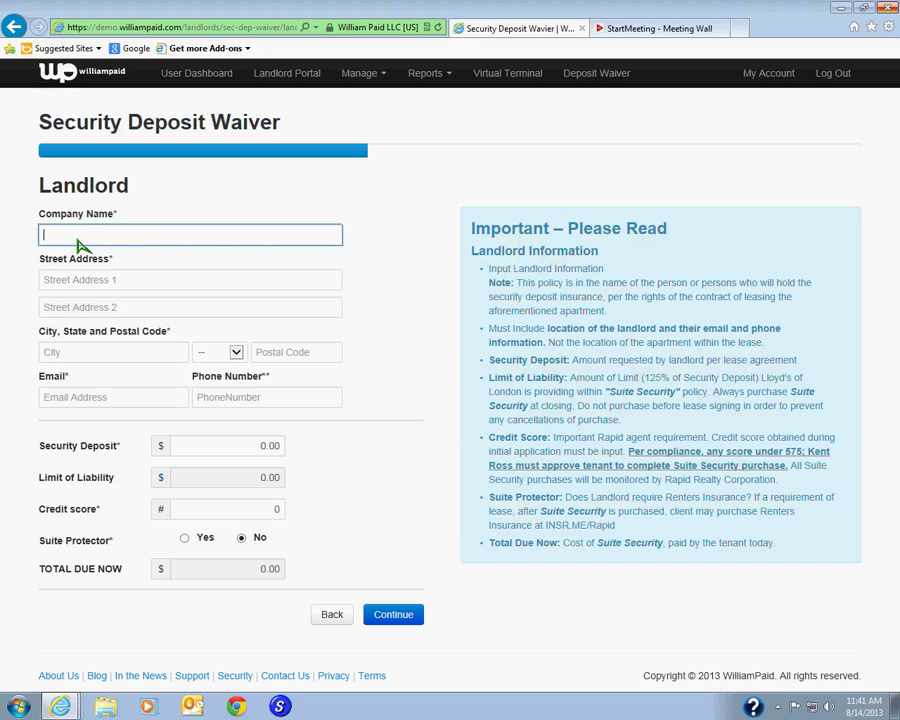
# - Enter landlord company ABC LANDLORD with its street address, city, state and postal code
pyautogui.write('ABD')
pyautogui.press('BackSpace')
pyautogui.write('C LANDLORD')
pyautogui.press('Tab')
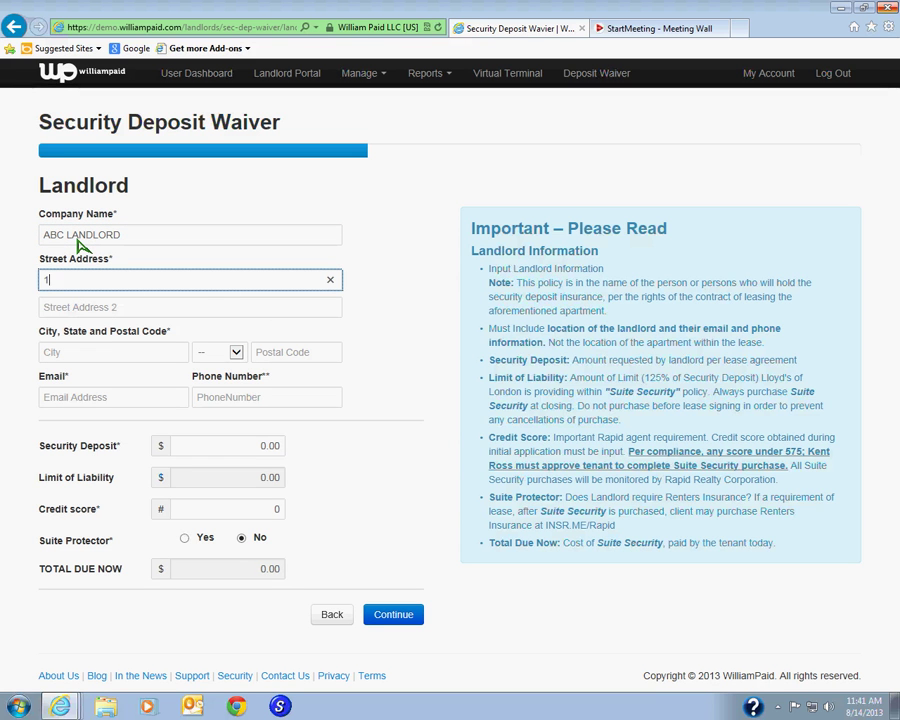
pyautogui.press('Tab')
pyautogui.press('Tab')
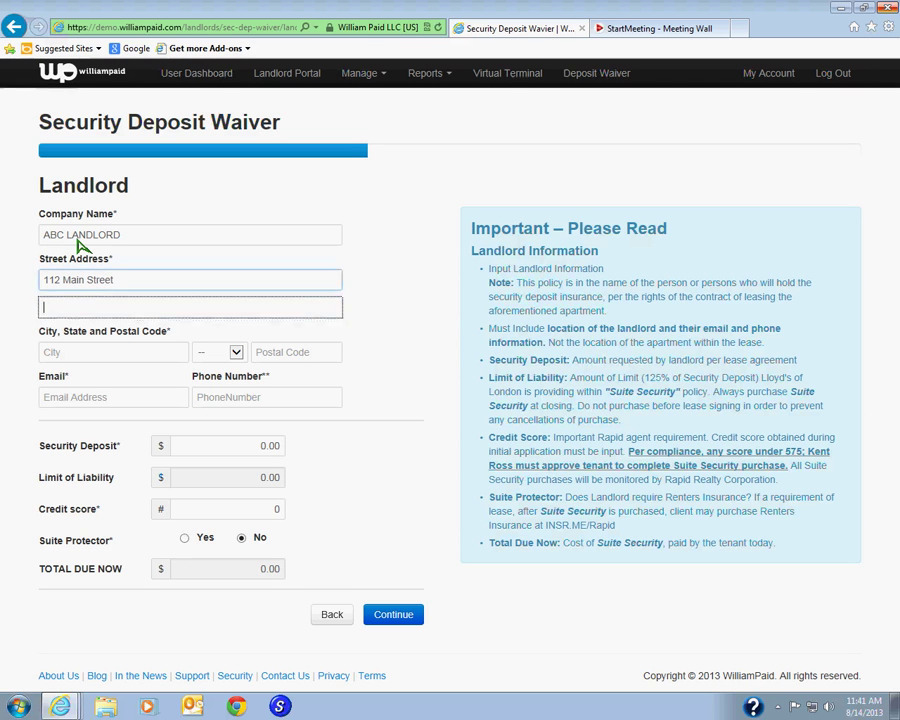
pyautogui.write('Brooklyn')
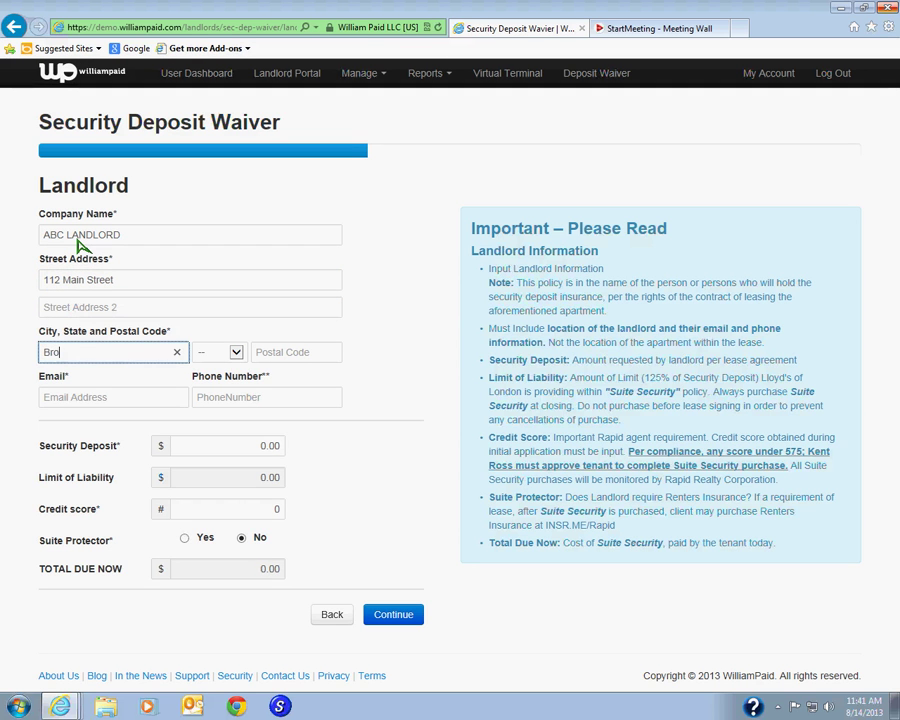
pyautogui.press('Tab')
pyautogui.write('ny')
pyautogui.press('Tab')
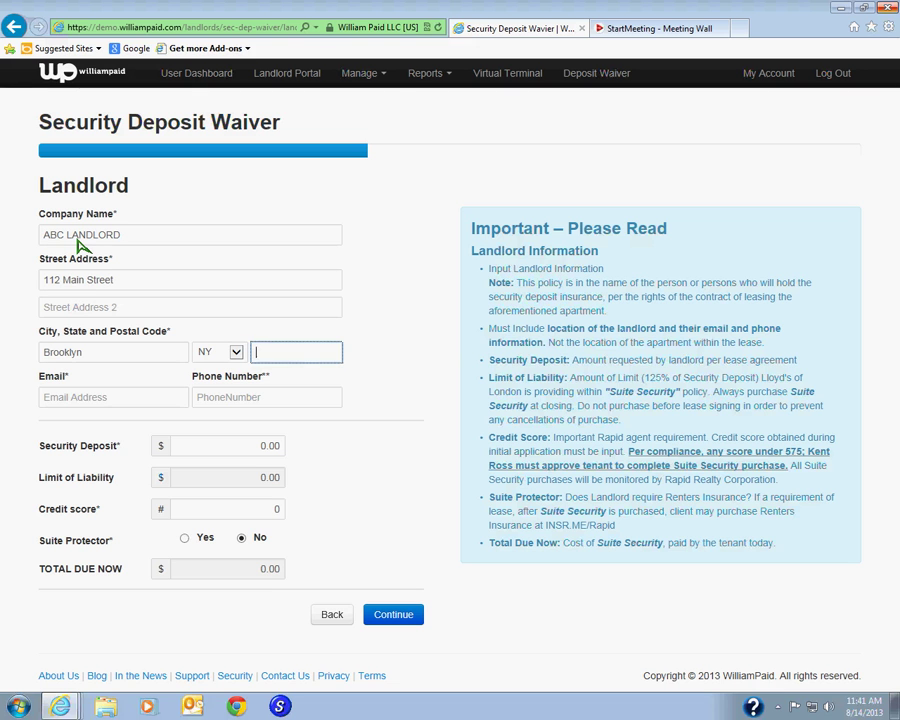
pyautogui.write('11226')
# - Add the landlord's e-mail address and phone number
pyautogui.click(135, 408)
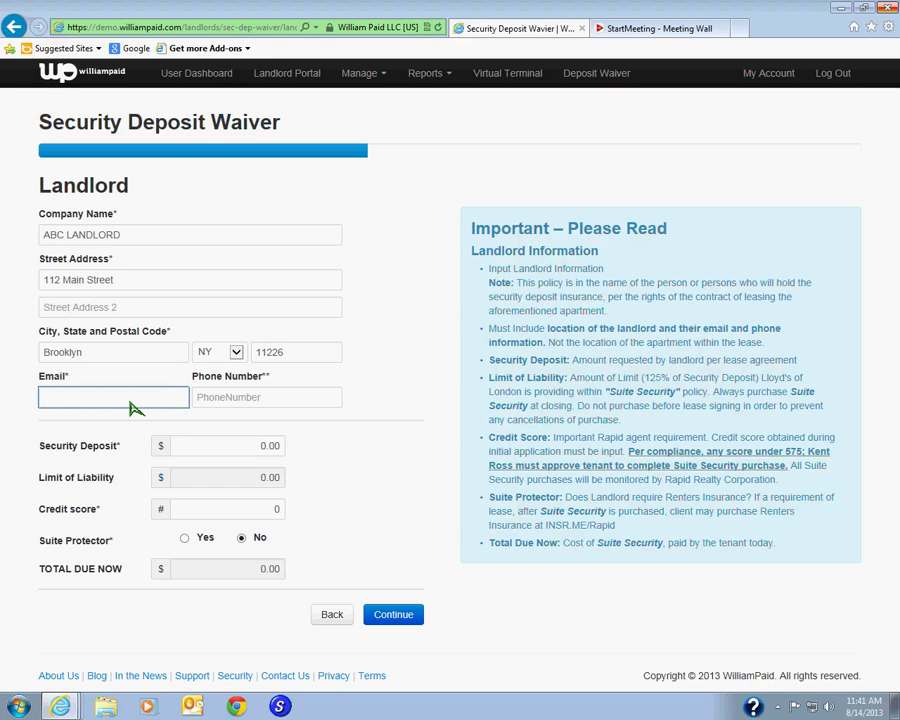
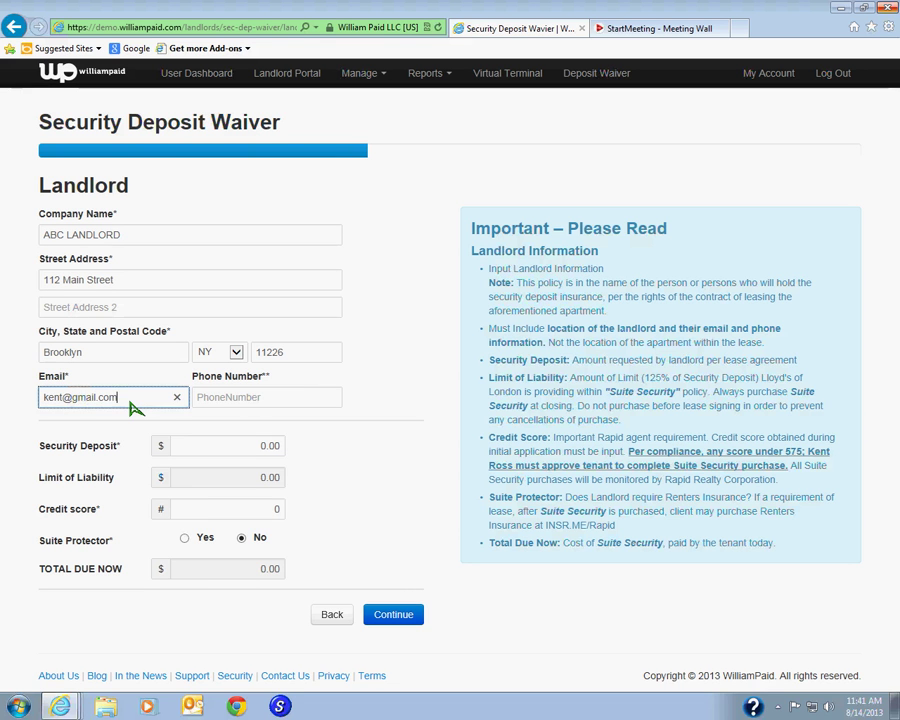
pyautogui.press('Tab')
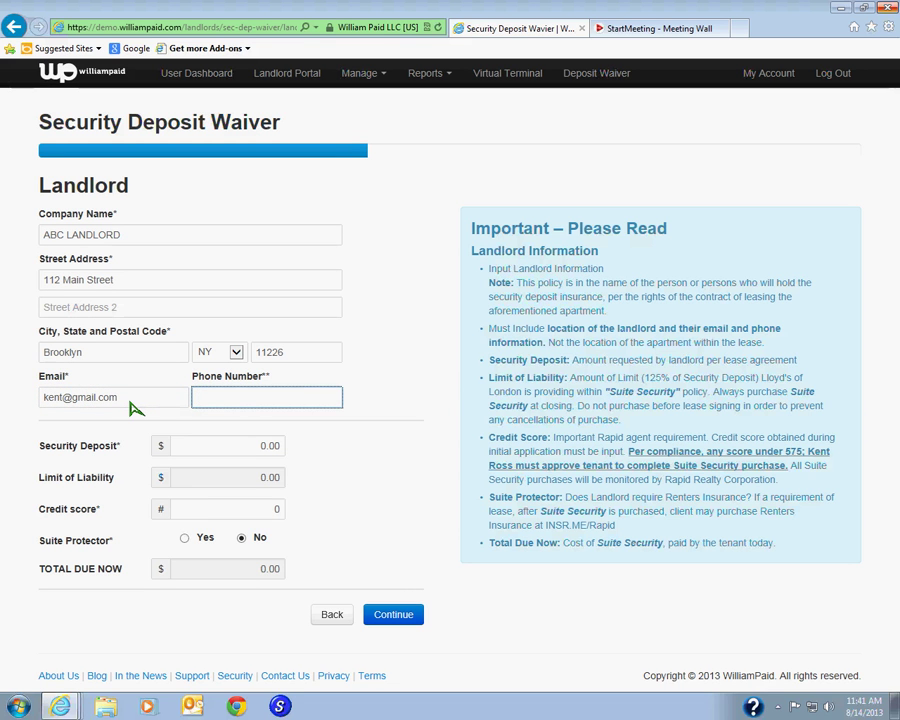
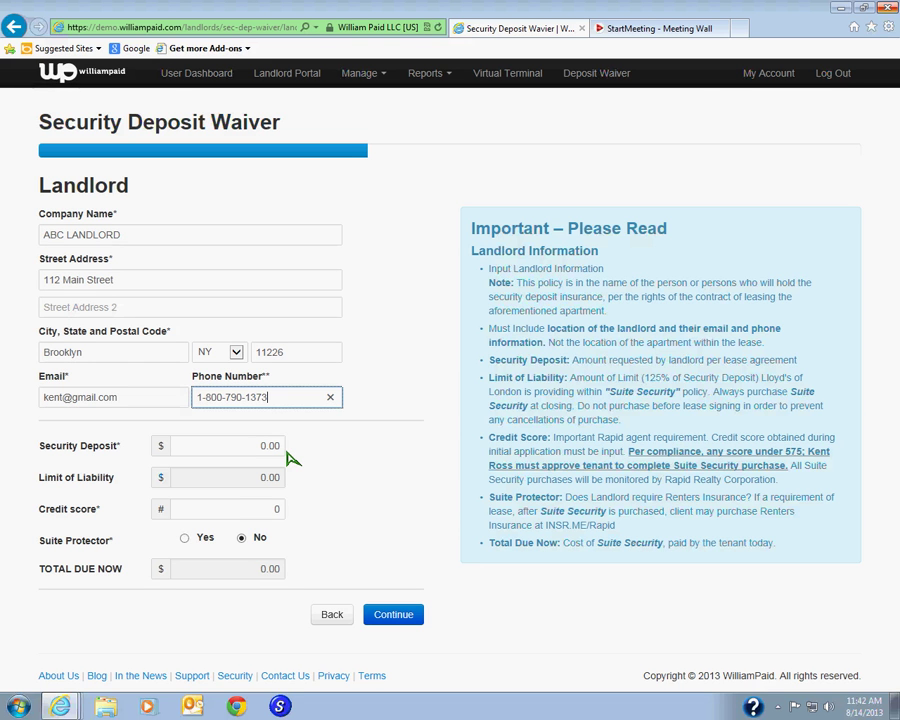
# - Replace the mistaken 2500 deposit with 3000, giving a 3750.00 limit of liability
pyautogui.click(281, 451)
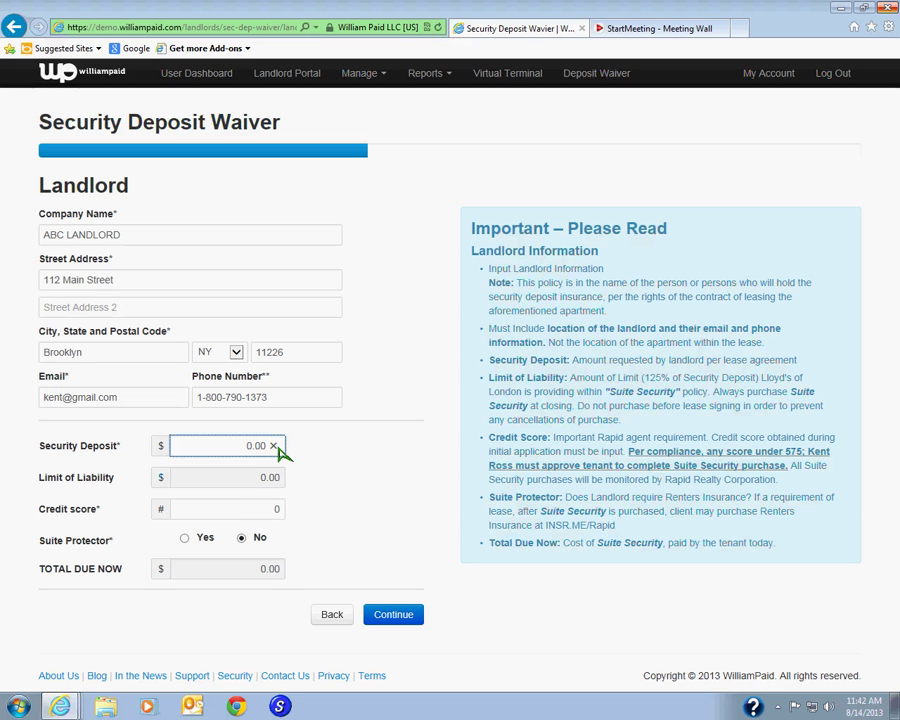
pyautogui.write('250')
pyautogui.press('BackSpace')
pyautogui.press('BackSpace')
pyautogui.press('BackSpace')
pyautogui.press('BackSpace')
pyautogui.press('BackSpace')
pyautogui.press('BackSpace')
pyautogui.press('BackSpace')
pyautogui.press('BackSpace')
pyautogui.write('2500')
pyautogui.click(272, 446)
pyautogui.write('3000')
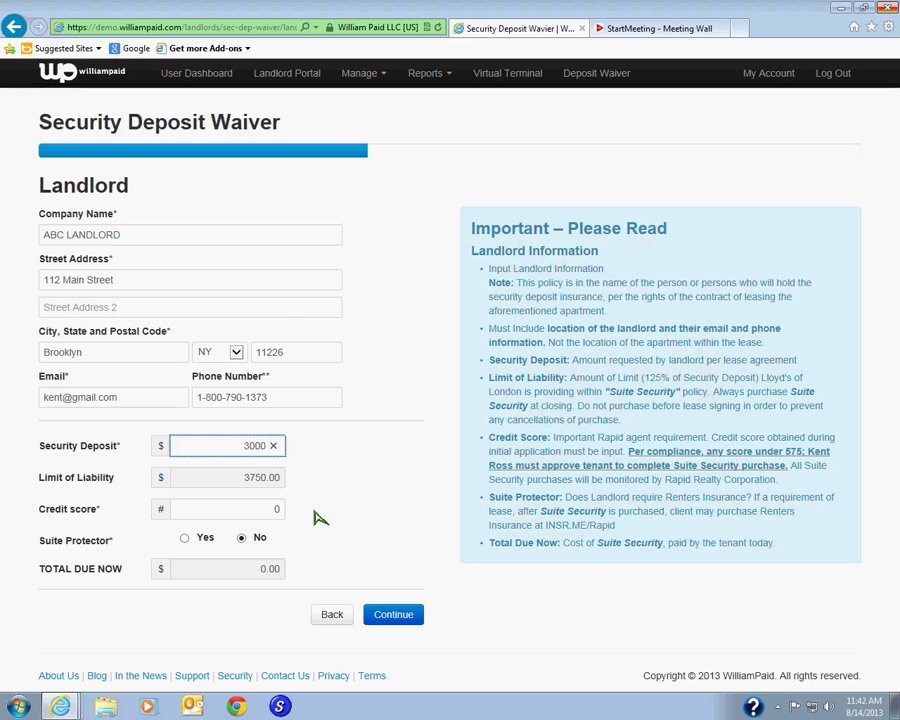
# - Replace the credit score's placeholder 0 with 625, bringing the total due to 594.31
pyautogui.click(282, 511)
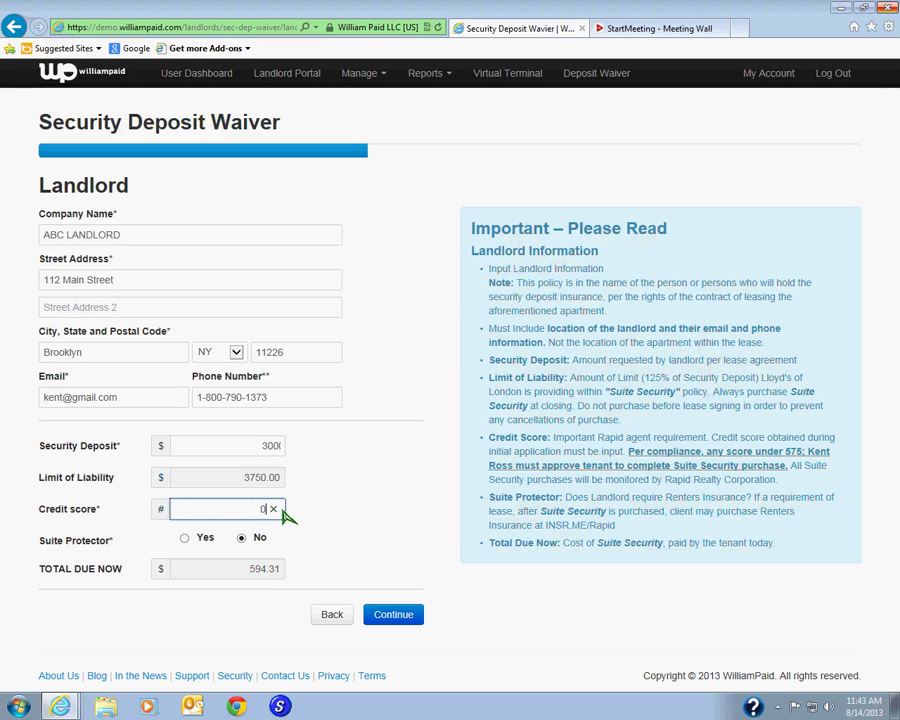
pyautogui.press('BackSpace')
pyautogui.write('625')
pyautogui.click(376, 547)
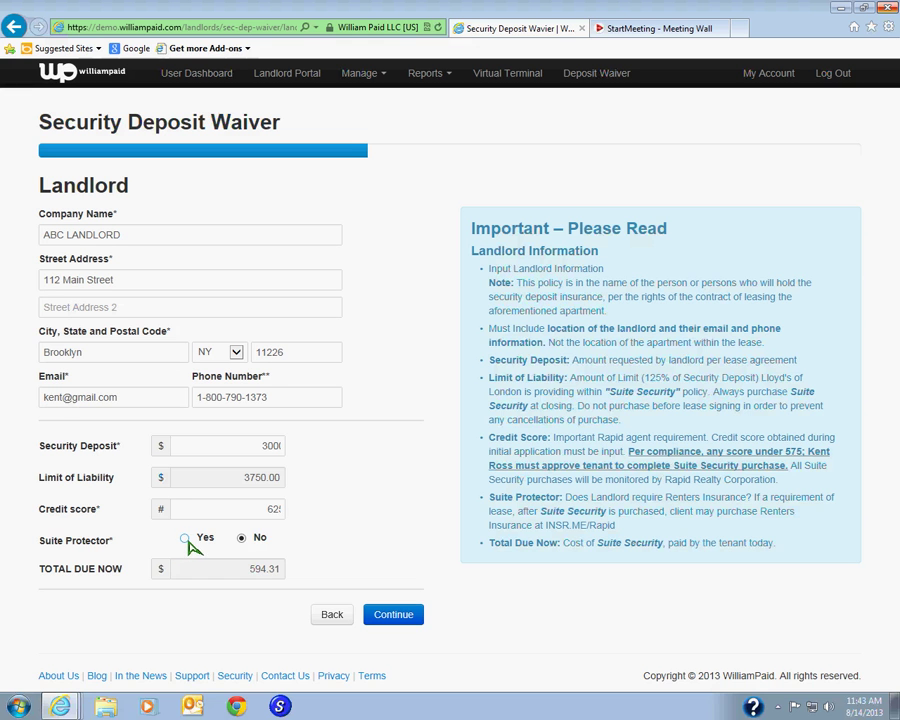
pyautogui.click(187, 540)
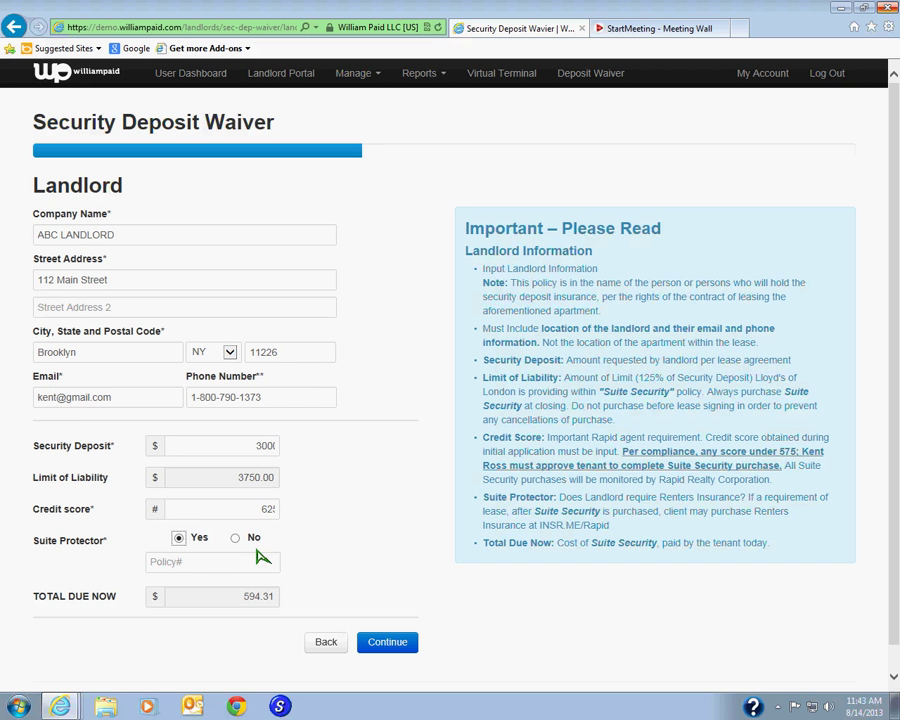
pyautogui.click(198, 566)
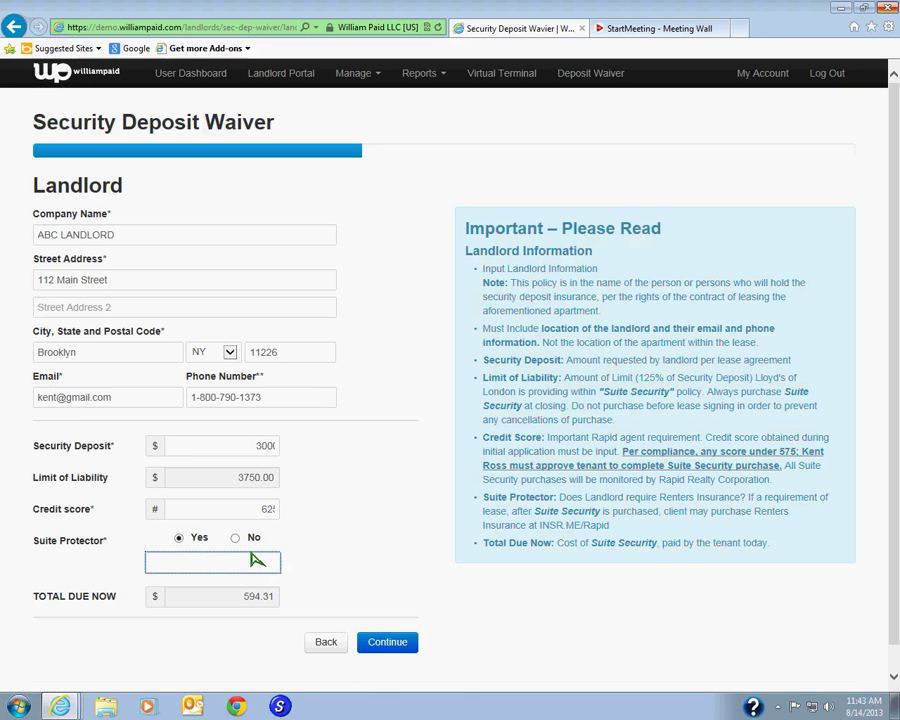
pyautogui.click(235, 538)
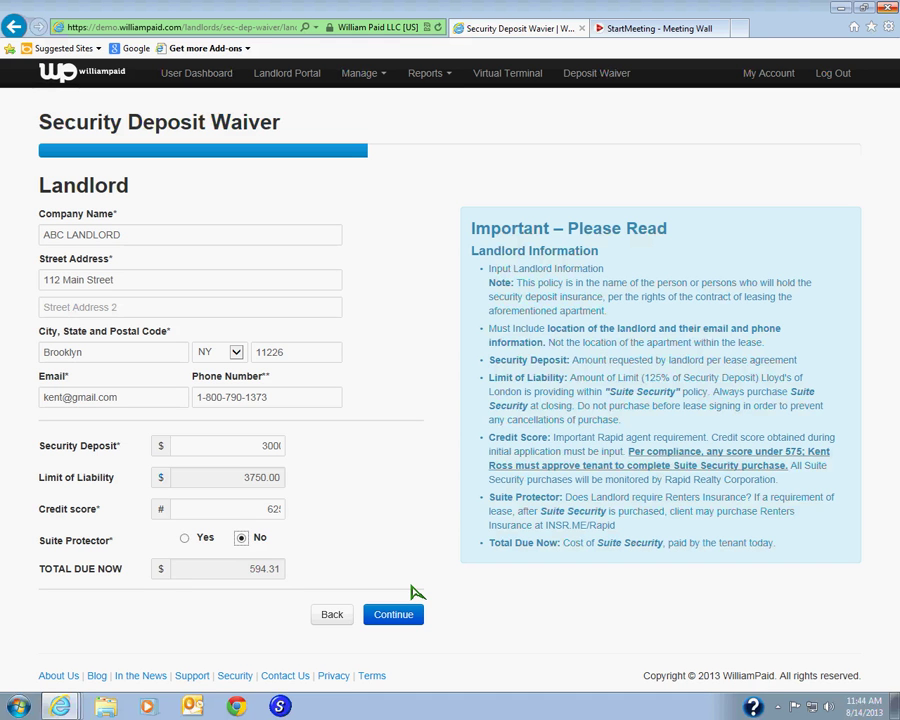
# - Submit the landlord information and dismiss the secure content notice
pyautogui.click(410, 619)
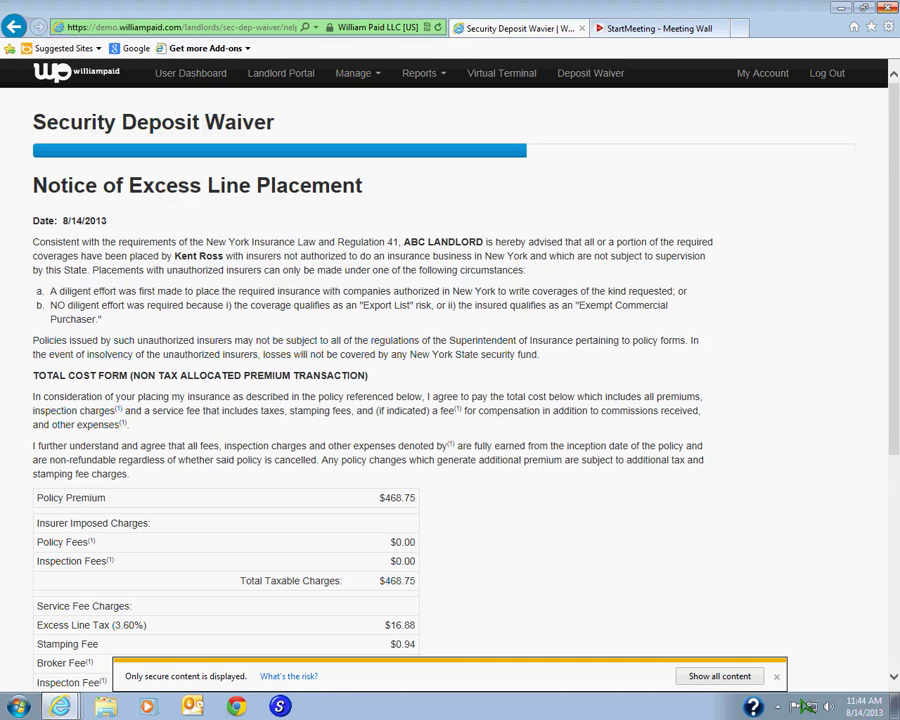
pyautogui.click(776, 676)
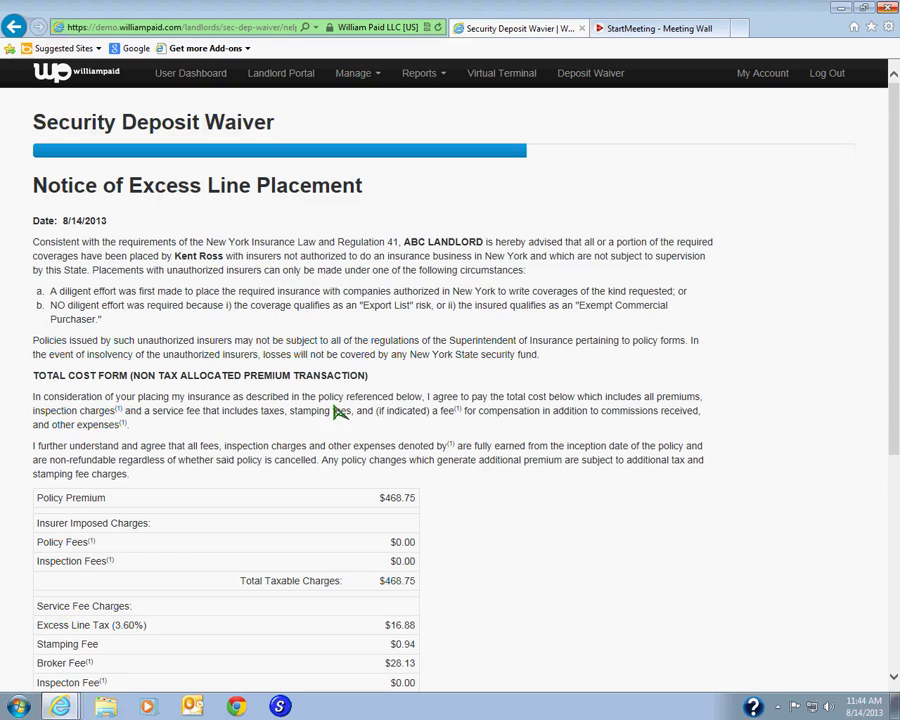
pyautogui.moveTo(897, 208); pyautogui.dragTo(897, 427)
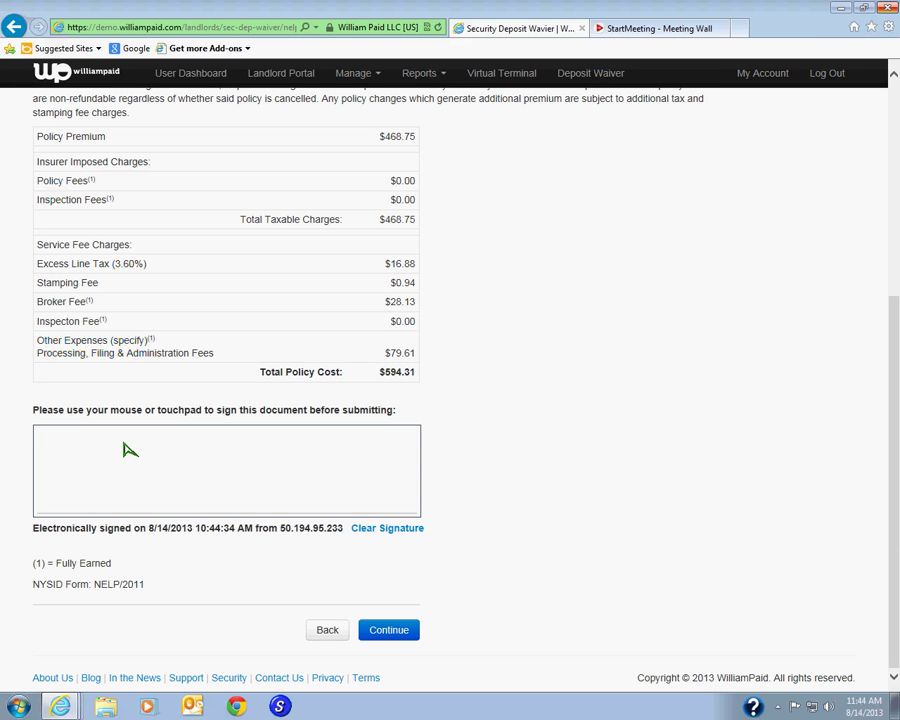
# - Sign the excess line placement notice, redrawing the signature, and proceed to billing
pyautogui.moveTo(123, 441)
pyautogui.mouseDown()
pyautogui.moveTo(100, 482)
pyautogui.moveTo(87, 468)
pyautogui.moveTo(139, 477)
pyautogui.moveTo(187, 467)
pyautogui.moveTo(208, 484)
pyautogui.moveTo(283, 469)
pyautogui.moveTo(279, 460)
pyautogui.mouseUp()
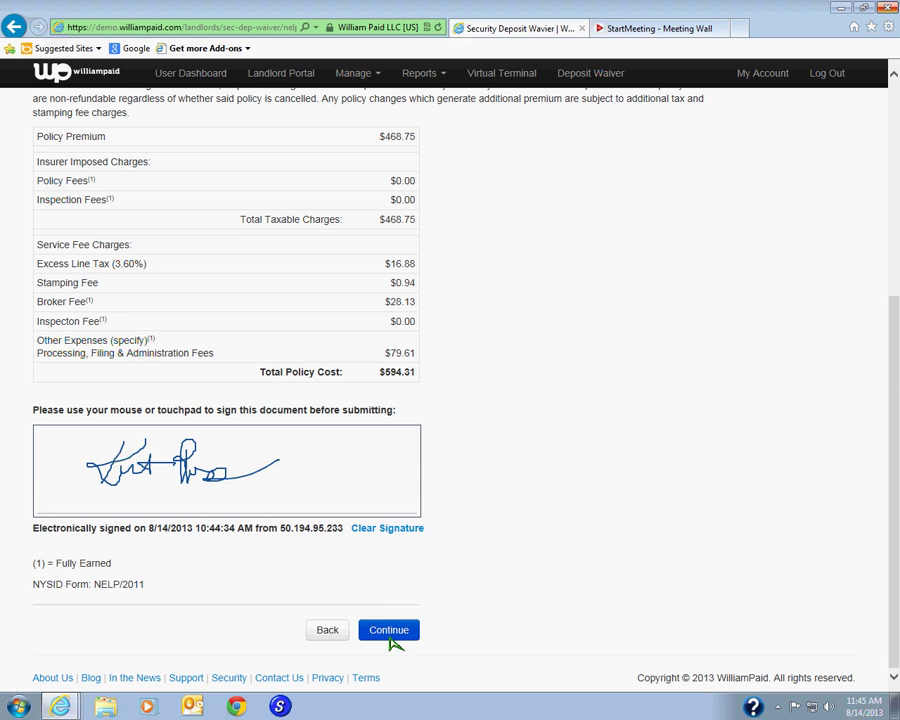
pyautogui.click(387, 531)
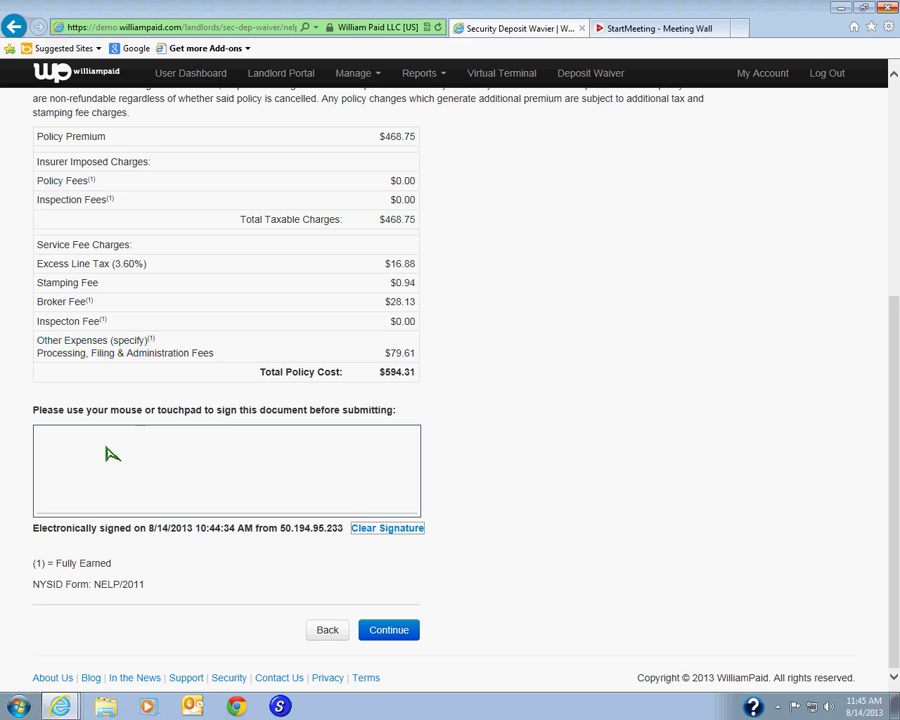
pyautogui.moveTo(108, 449)
pyautogui.mouseDown()
pyautogui.moveTo(89, 488)
pyautogui.moveTo(125, 486)
pyautogui.moveTo(133, 474)
pyautogui.moveTo(212, 448)
pyautogui.moveTo(204, 482)
pyautogui.moveTo(260, 467)
pyautogui.mouseUp()
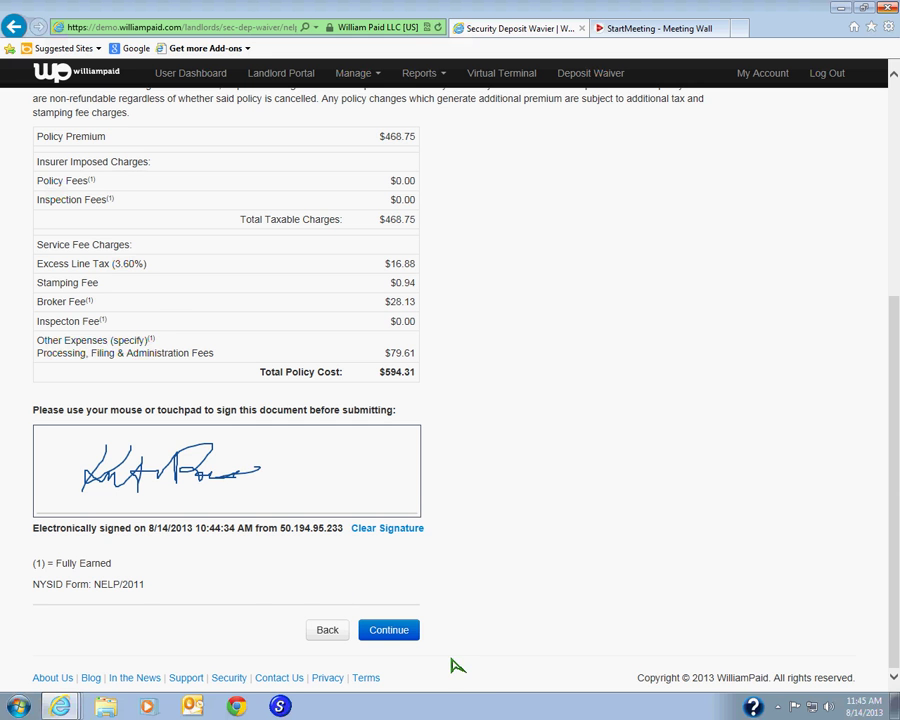
pyautogui.click(388, 629)
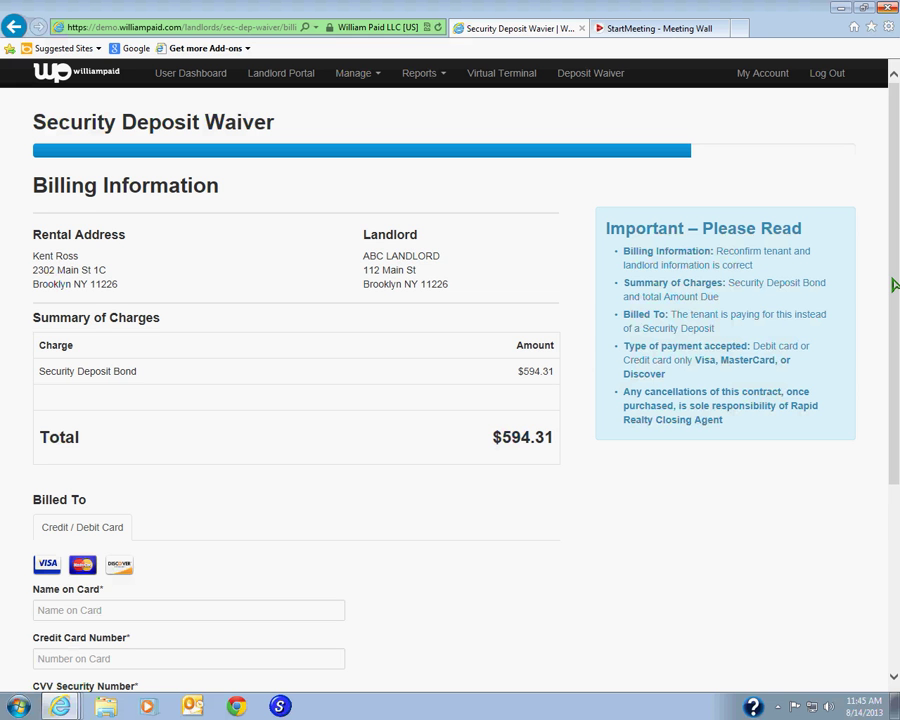
# - Enter the cardholder name, card number, security code and an 8/2017 expiry date
pyautogui.scroll(-3, 895, 285)
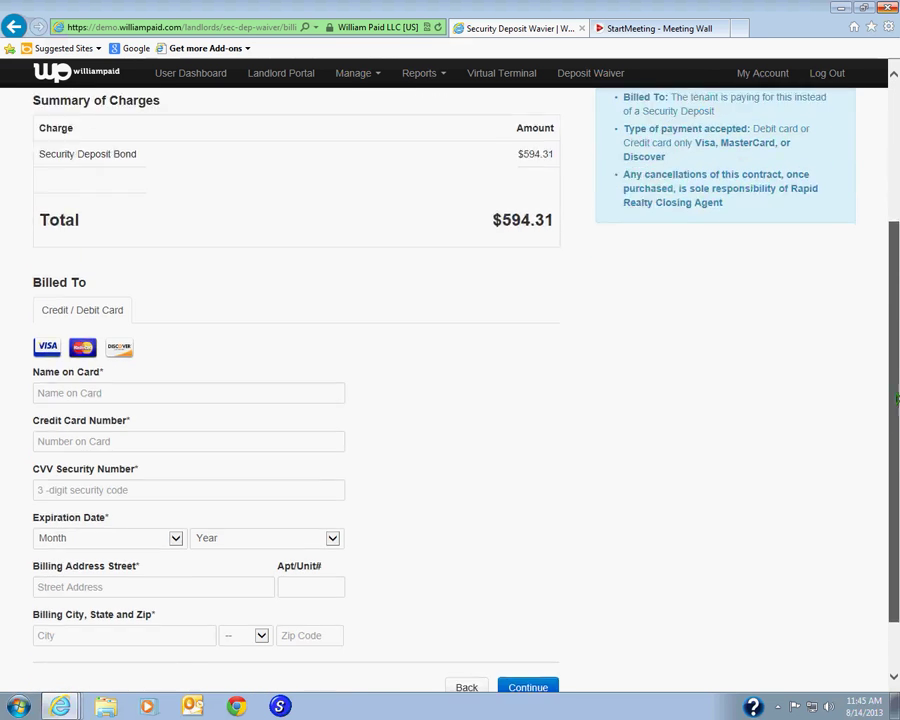
pyautogui.click(112, 370)
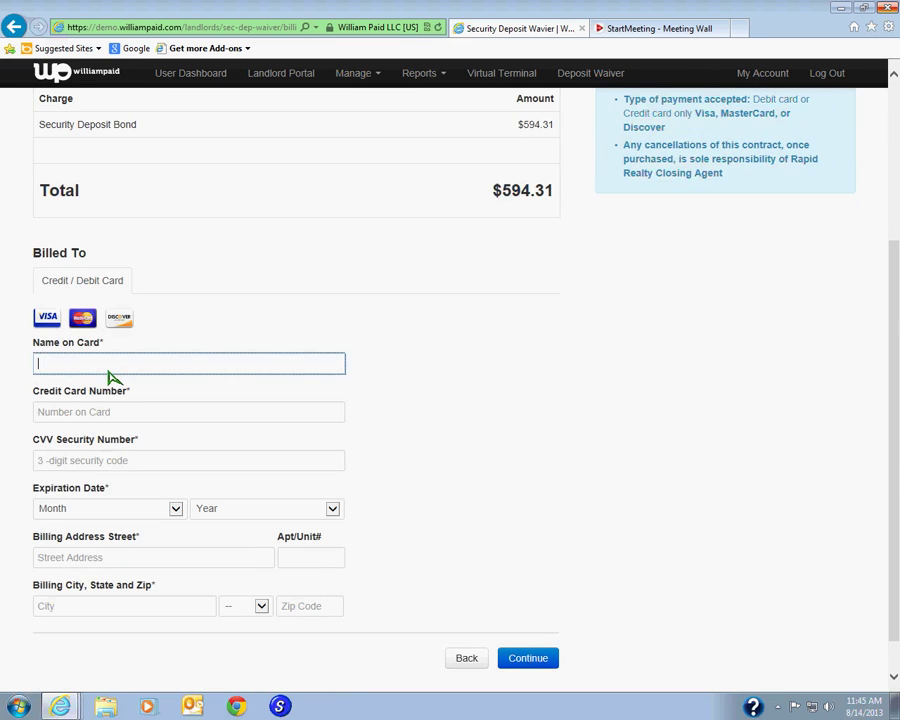
pyautogui.press('Tab')
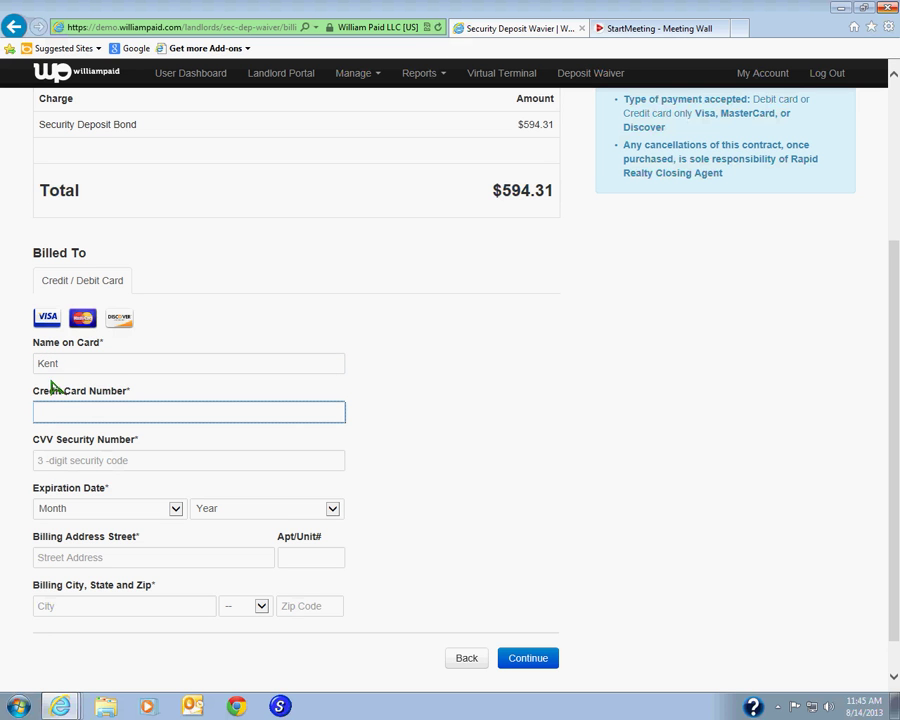
pyautogui.click(69, 366)
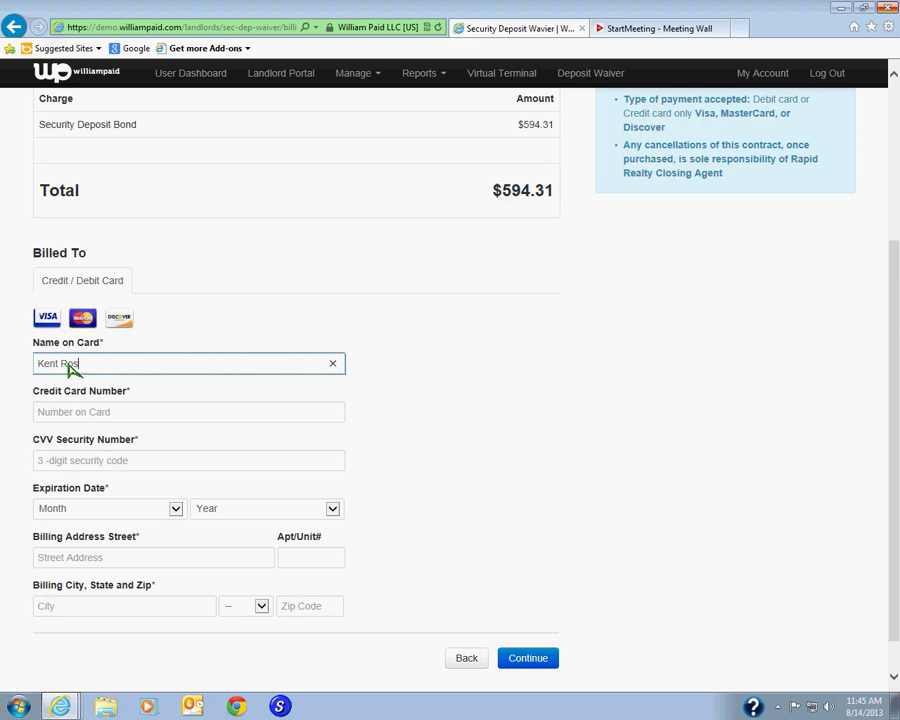
pyautogui.press('Tab')
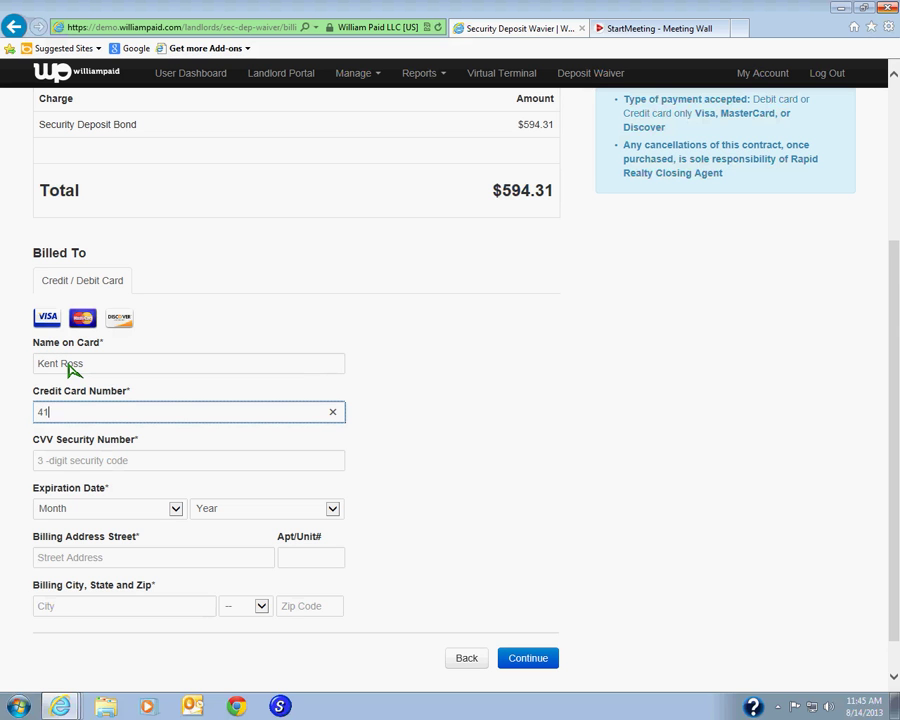
pyautogui.write('4111111111111111')
pyautogui.click(70, 464)
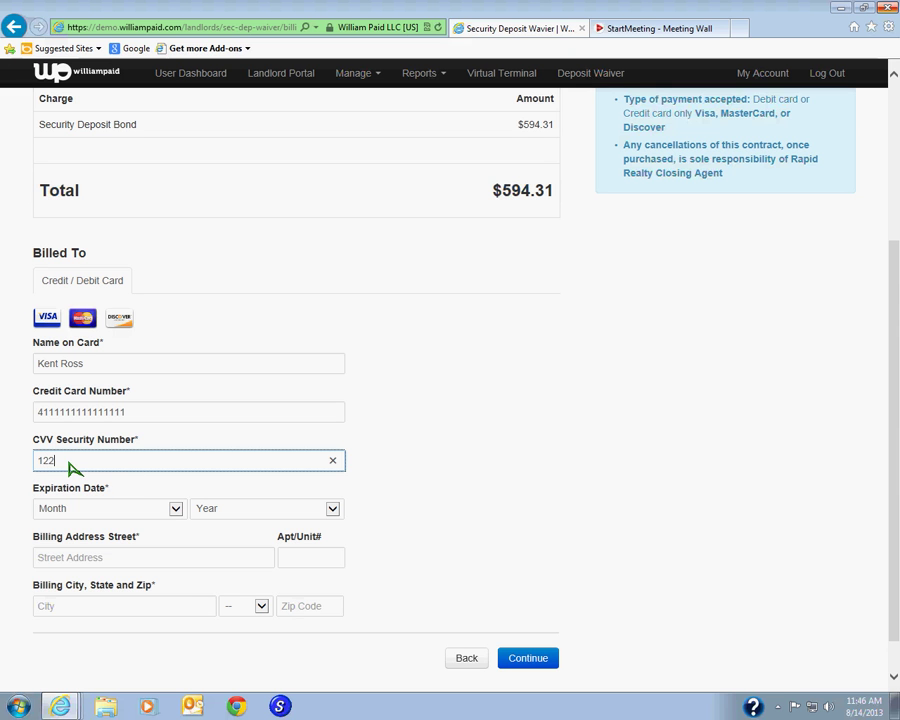
pyautogui.click(176, 508)
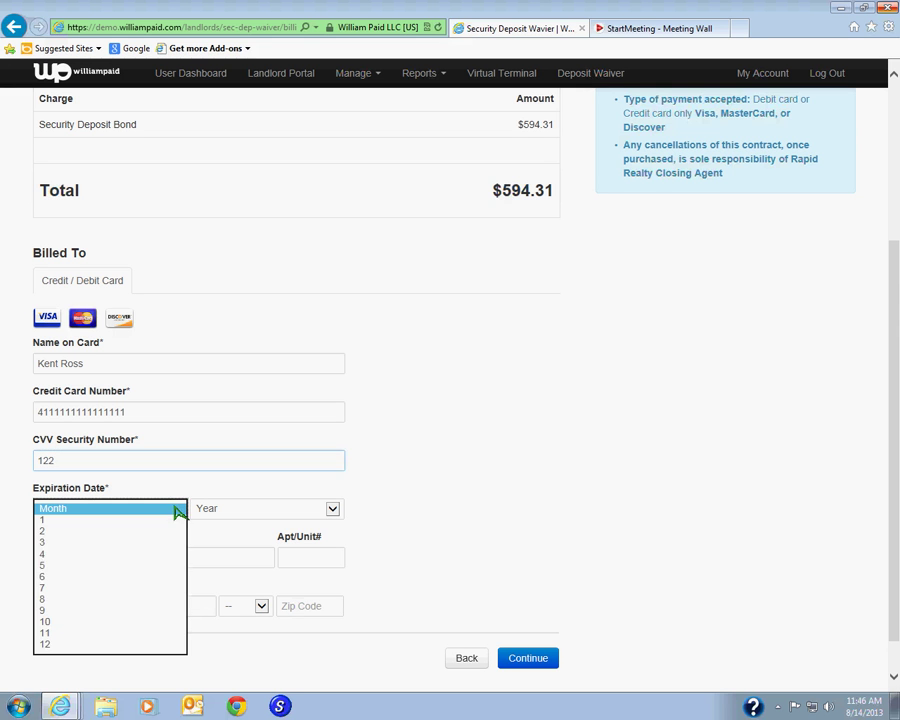
pyautogui.click(84, 600)
pyautogui.click(338, 508)
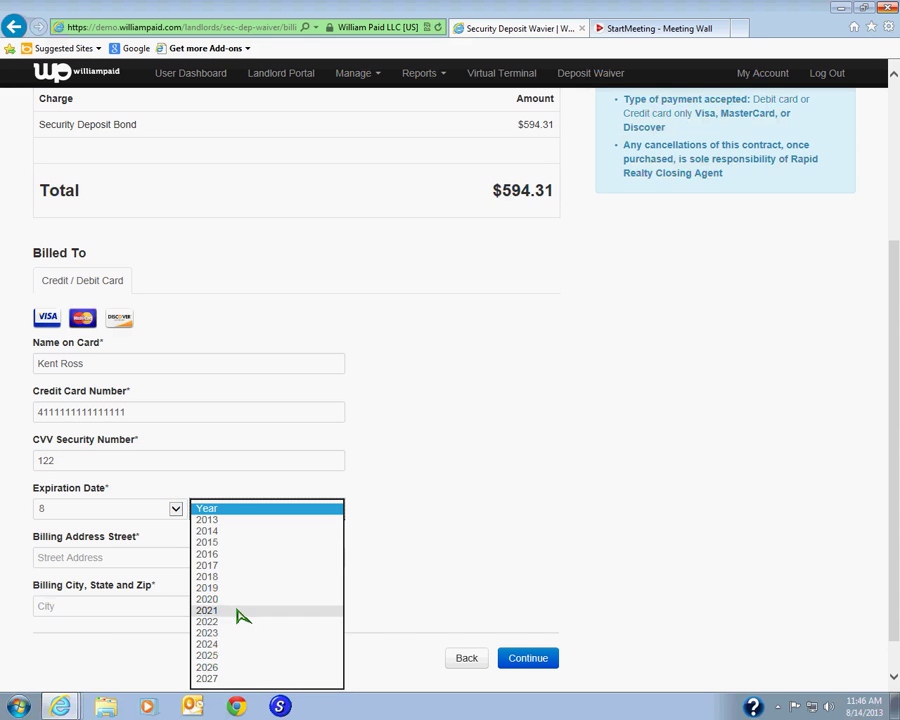
pyautogui.click(230, 565)
# - Enter the billing street address, unit, city, state and zip code
pyautogui.click(133, 566)
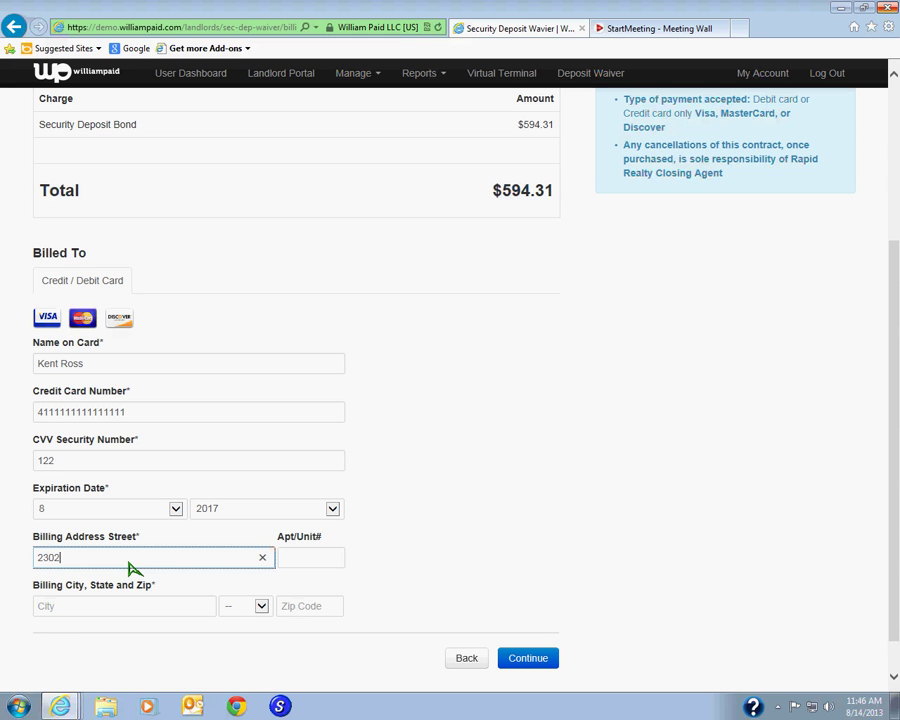
pyautogui.press('Tab')
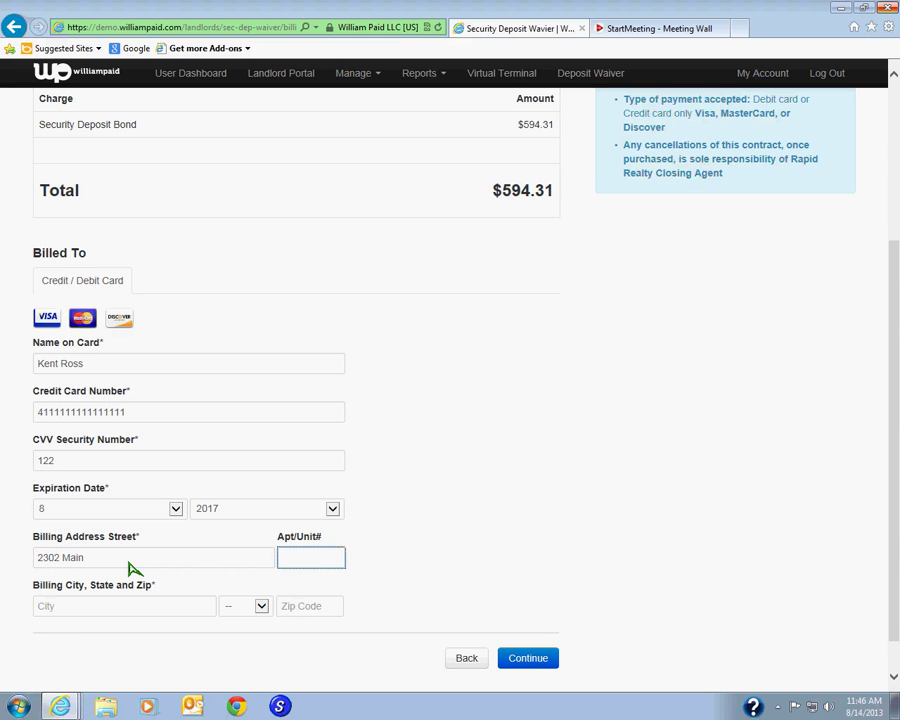
pyautogui.press('Tab')
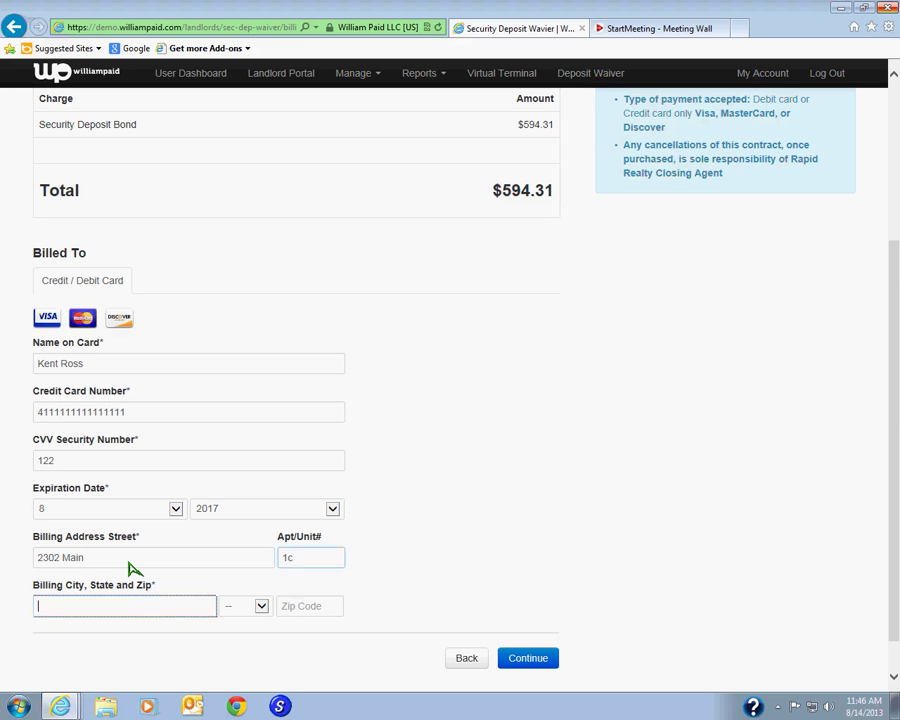
pyautogui.write('Brooklyn')
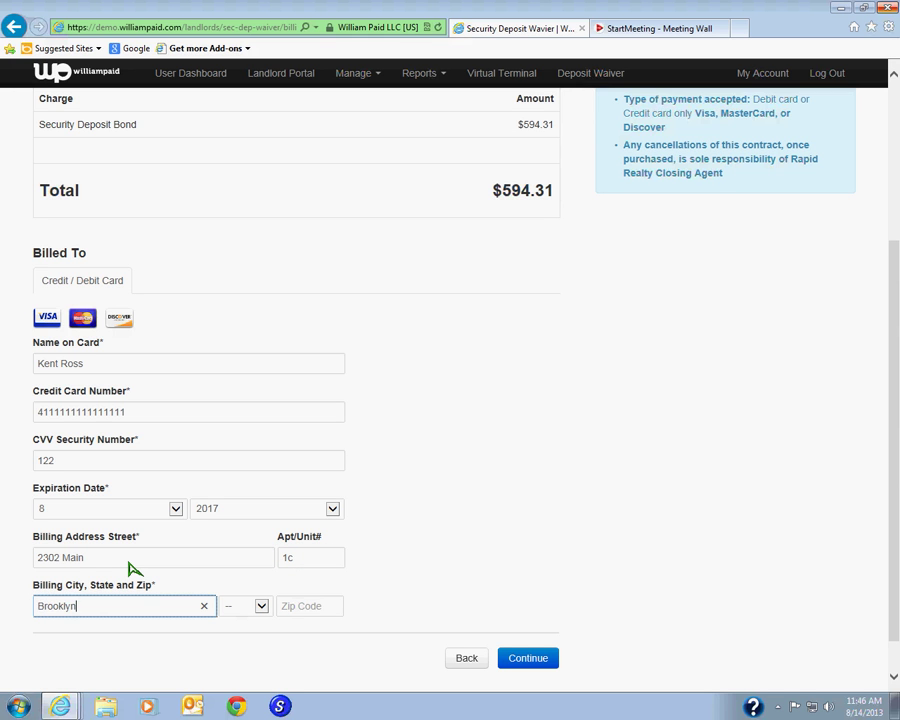
pyautogui.press('Tab')
pyautogui.write('ny')
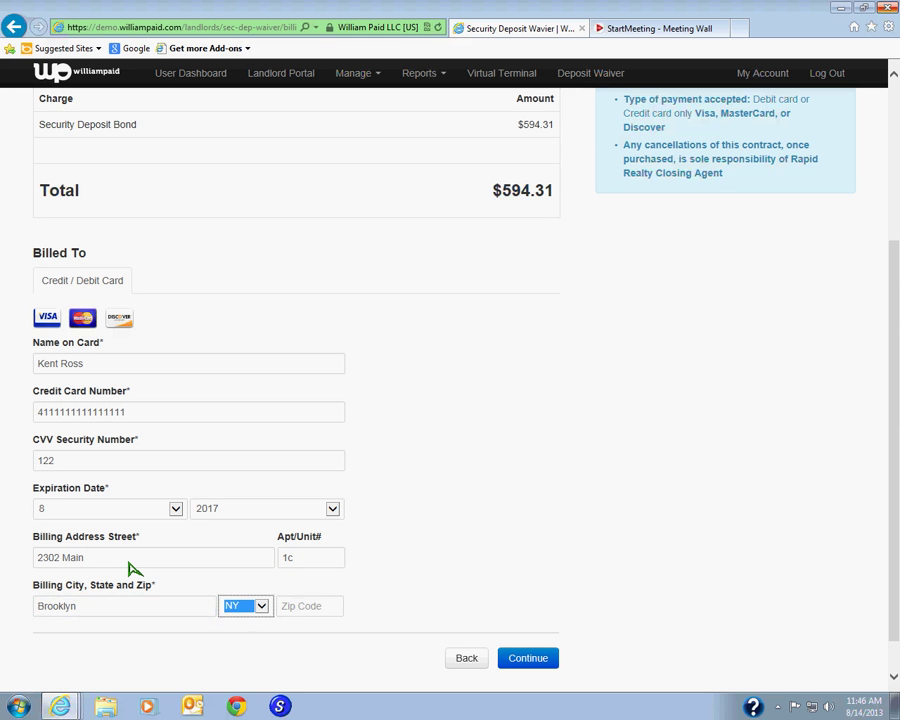
pyautogui.press('Tab')
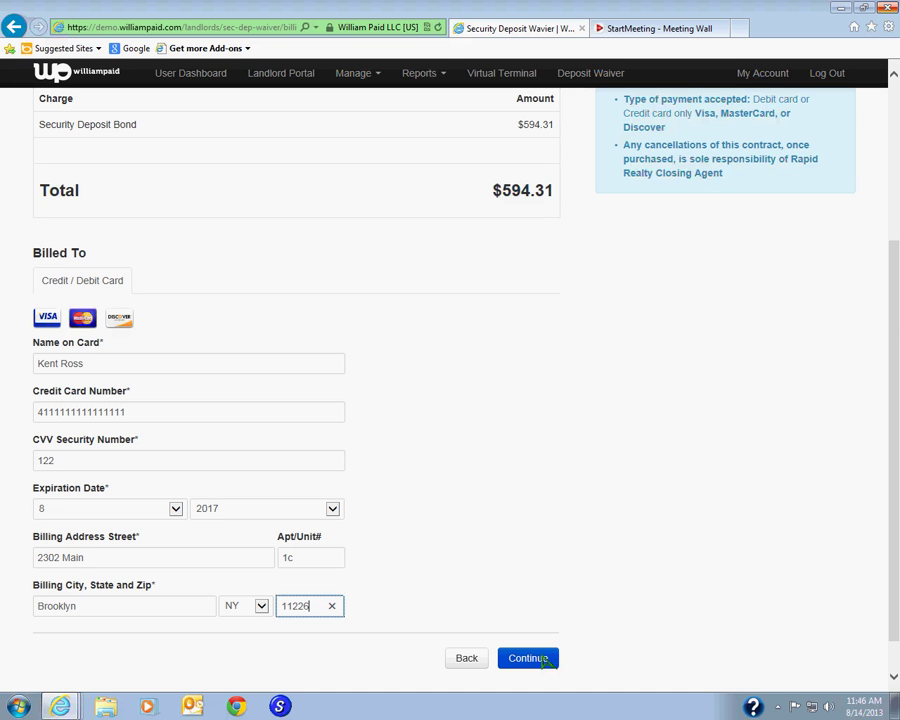
# - Submit the card details and agree to the Approval for Billing terms
pyautogui.click(552, 657)
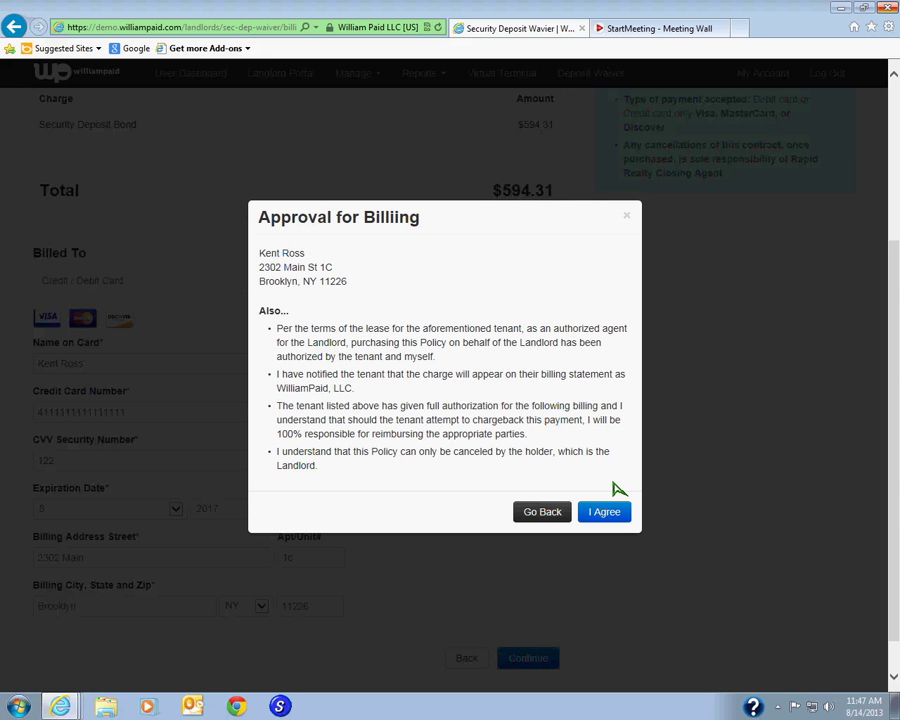
pyautogui.click(604, 511)
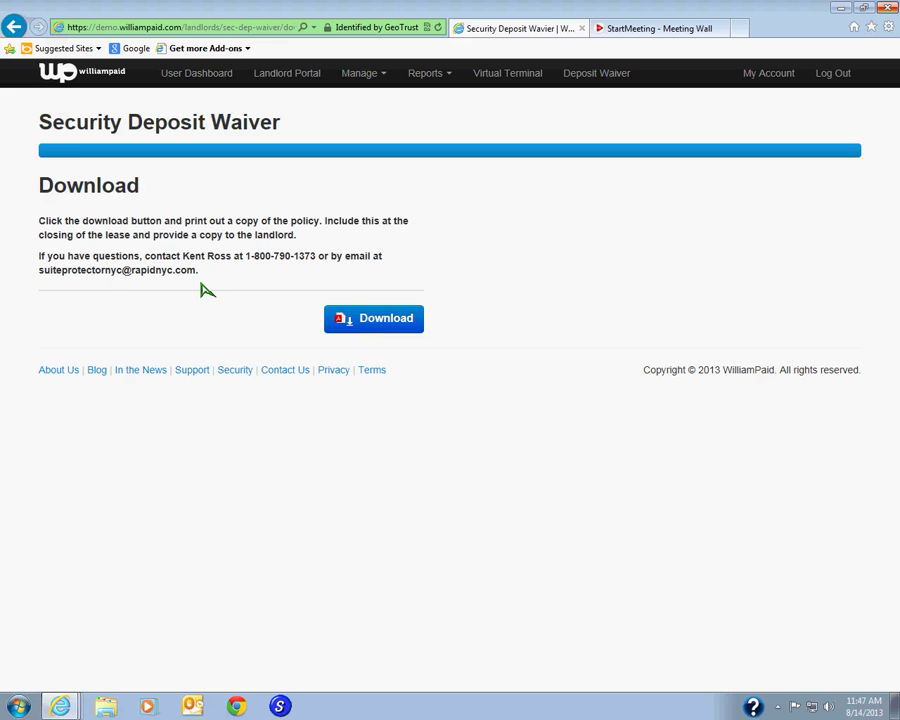
# - Download the deposit waiver policy PDF and open it in Adobe Reader
pyautogui.click(360, 320)
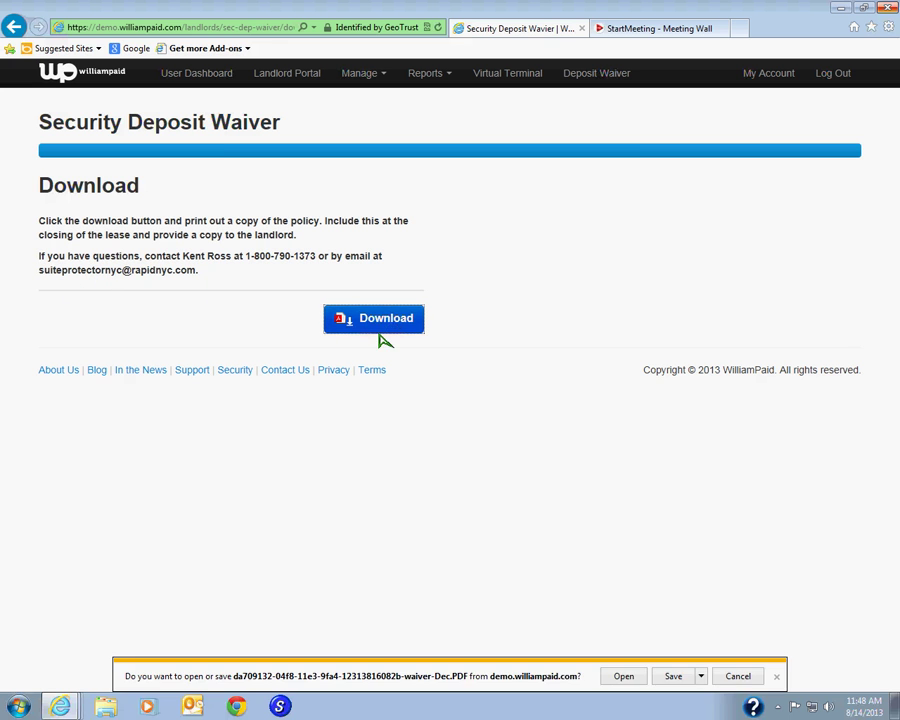
pyautogui.click(623, 676)
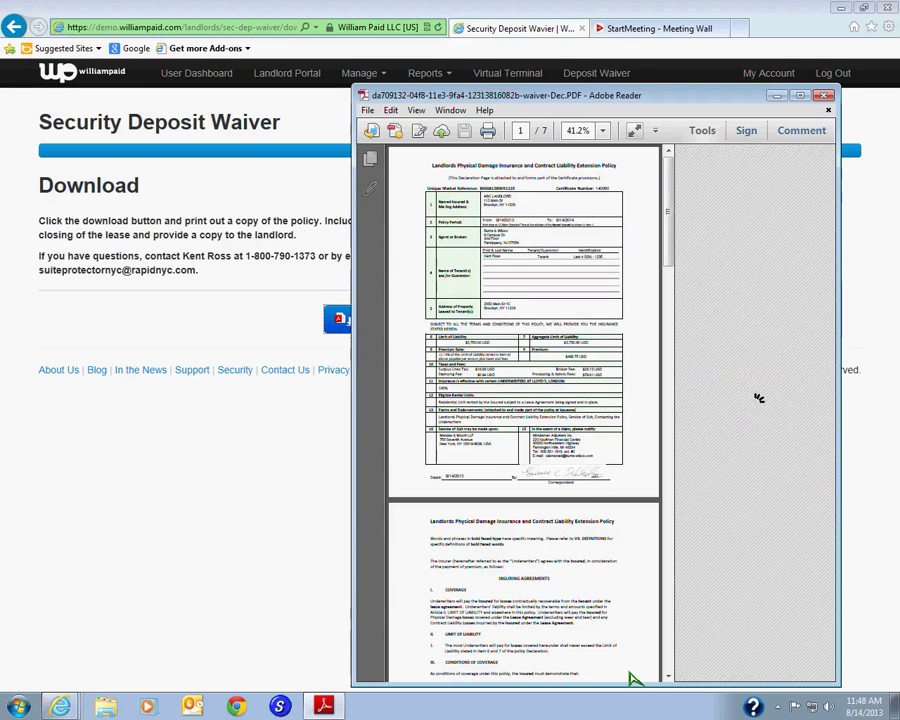
# - Maximize Adobe Reader and scroll the declaration page down to the 8/14/2013 signature
pyautogui.click(802, 96)
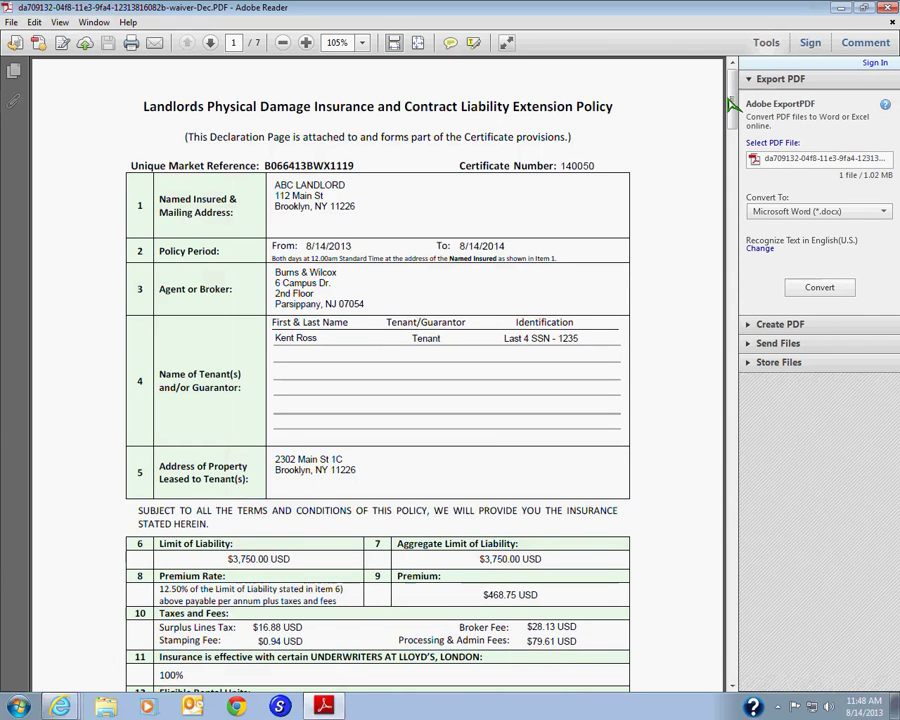
pyautogui.moveTo(733, 105); pyautogui.dragTo(733, 114)
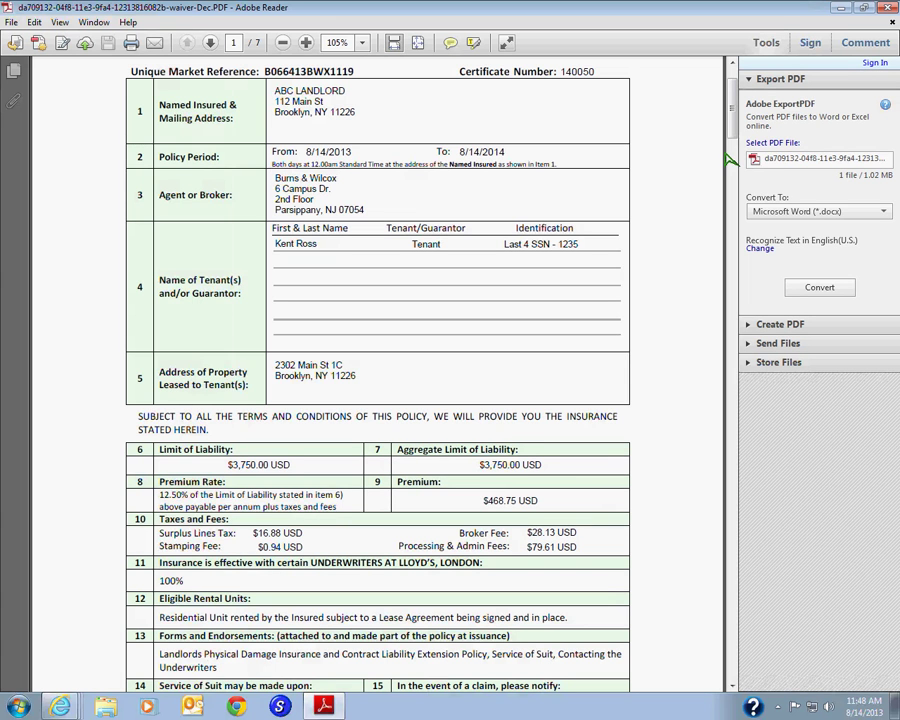
pyautogui.scroll(-2, 734, 145)
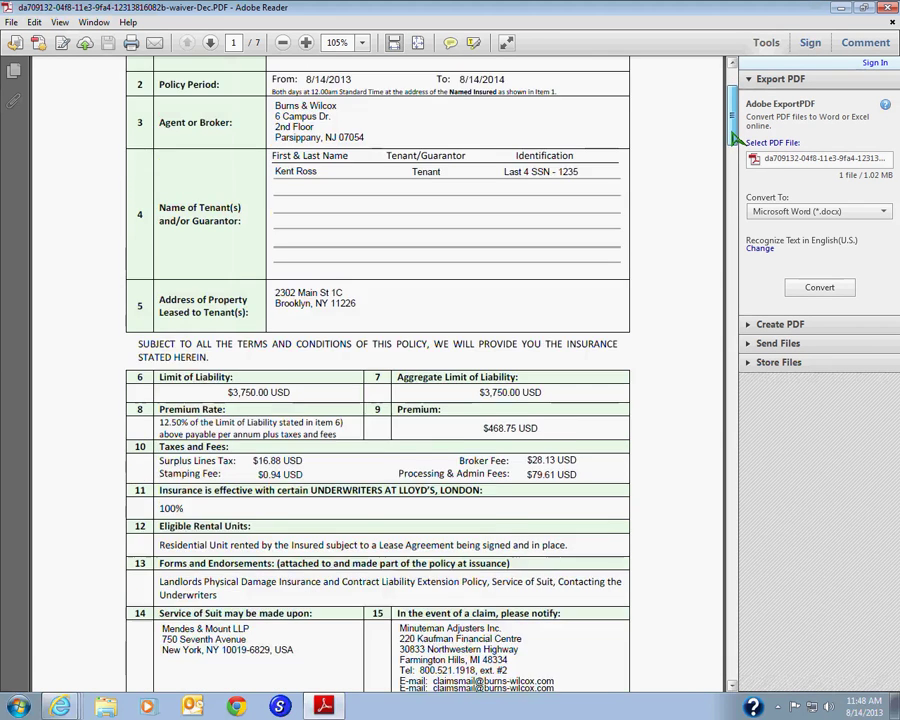
pyautogui.scroll(-4, 734, 140)
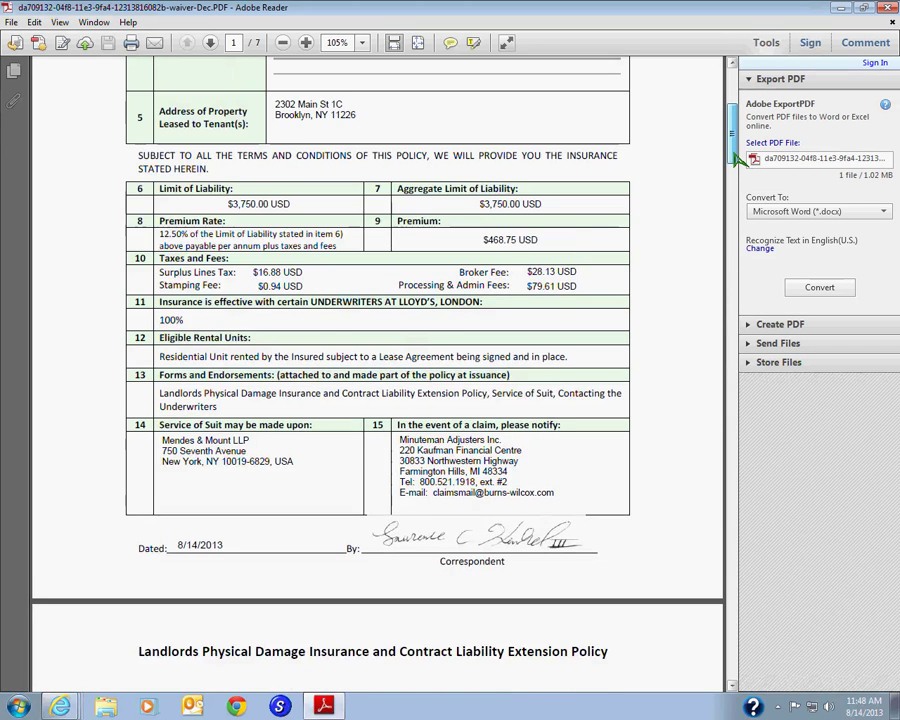
pyautogui.moveTo(735, 158); pyautogui.dragTo(738, 182)
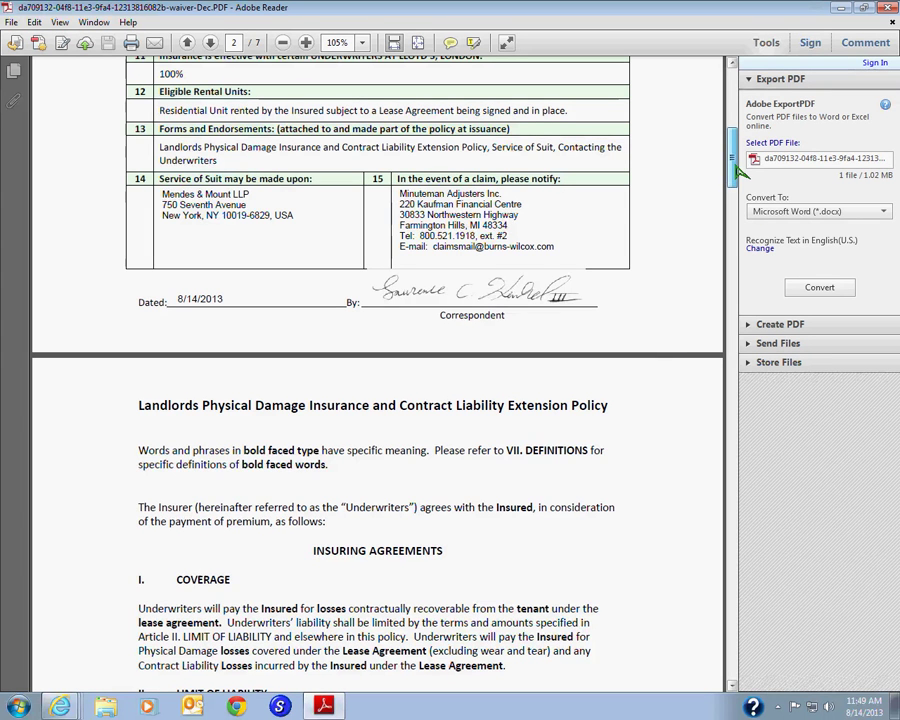
# - Scroll through the rest of the waiver policy down to the Lloyd's privacy statement
pyautogui.scroll(-1, 735, 172)
pyautogui.moveTo(740, 175); pyautogui.dragTo(740, 187)
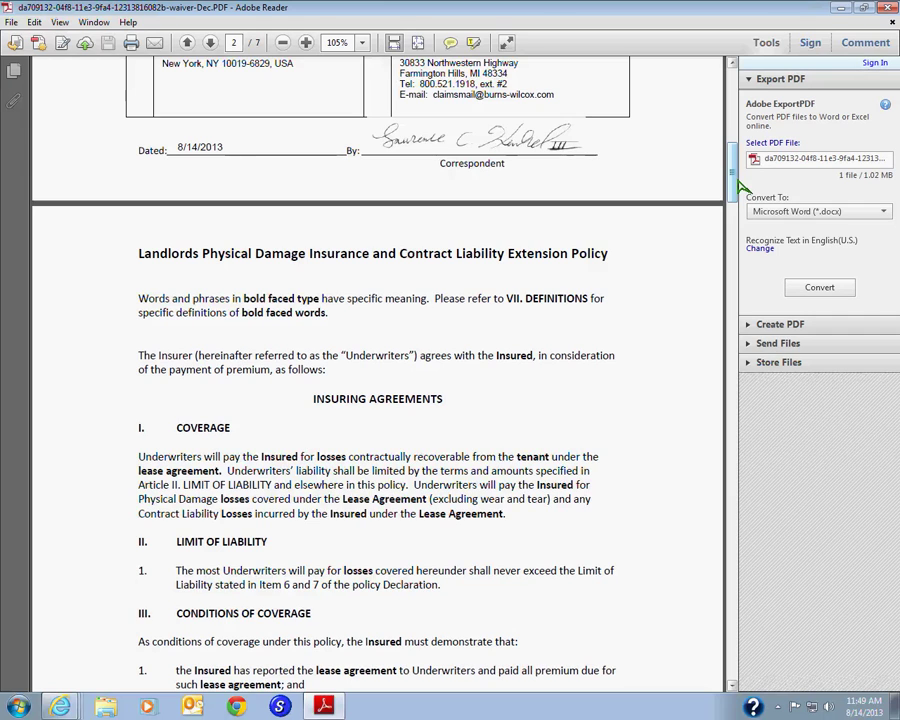
pyautogui.moveTo(731, 175); pyautogui.dragTo(734, 118)
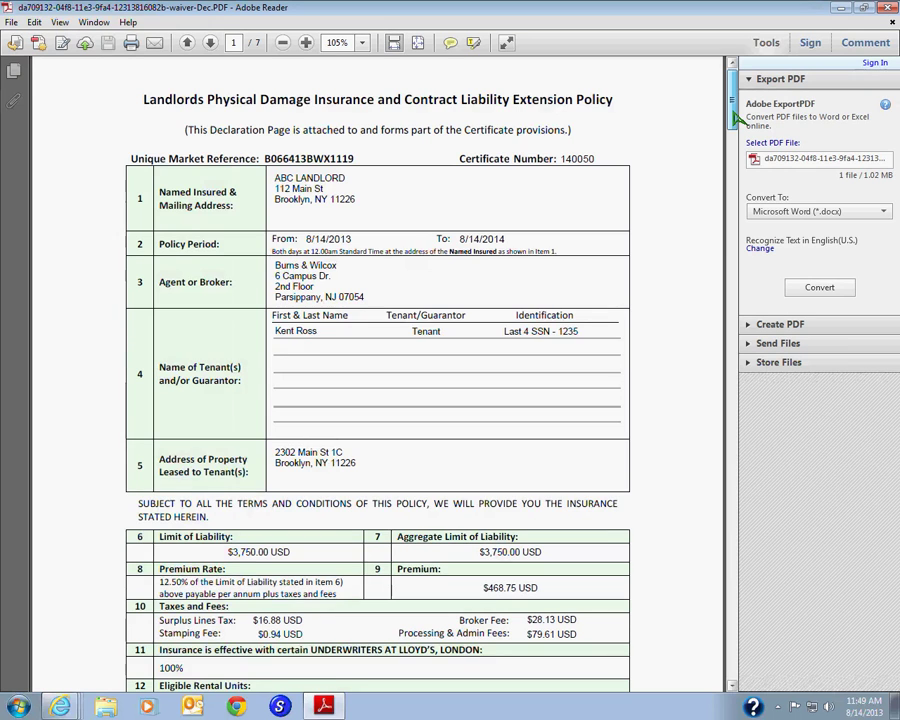
pyautogui.scroll(-5, 734, 118)
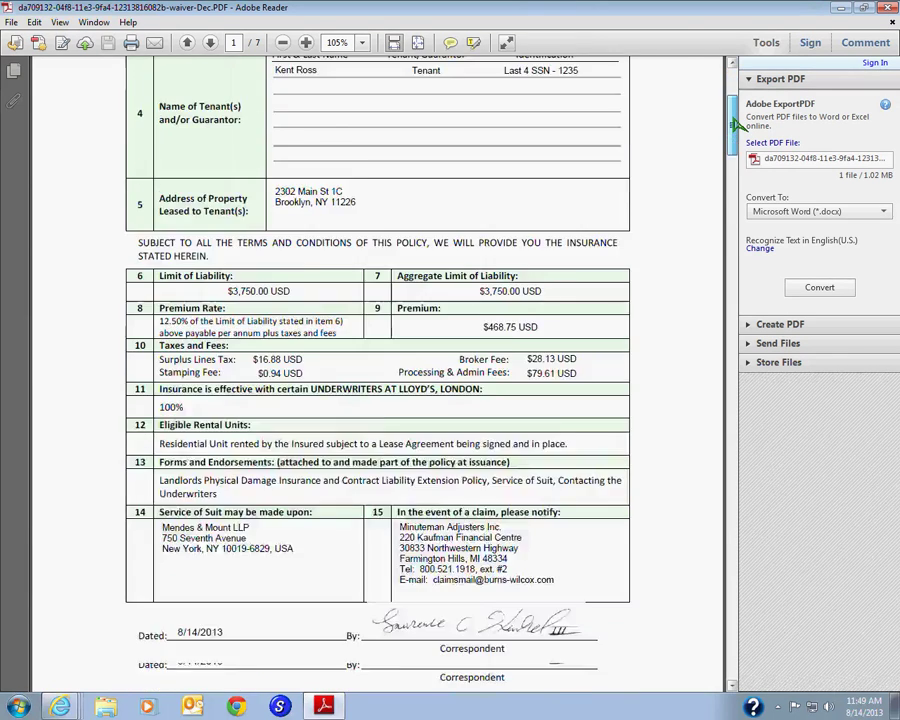
pyautogui.moveTo(734, 118); pyautogui.dragTo(735, 192)
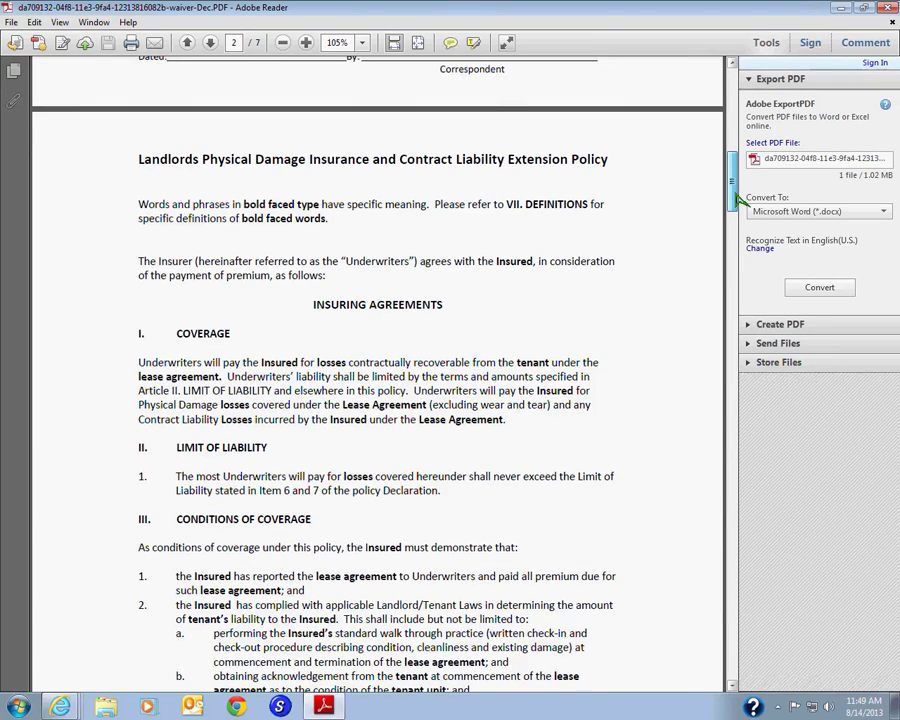
pyautogui.moveTo(738, 196); pyautogui.dragTo(737, 640)
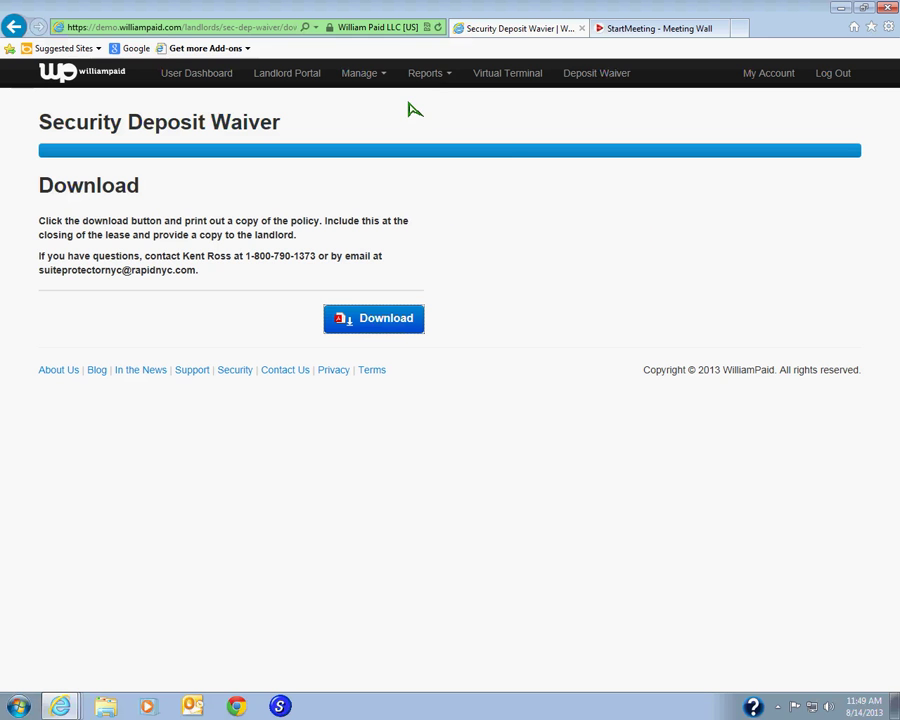
# - Open the Deposit Waiver report from the Reports menu
pyautogui.click(433, 76)
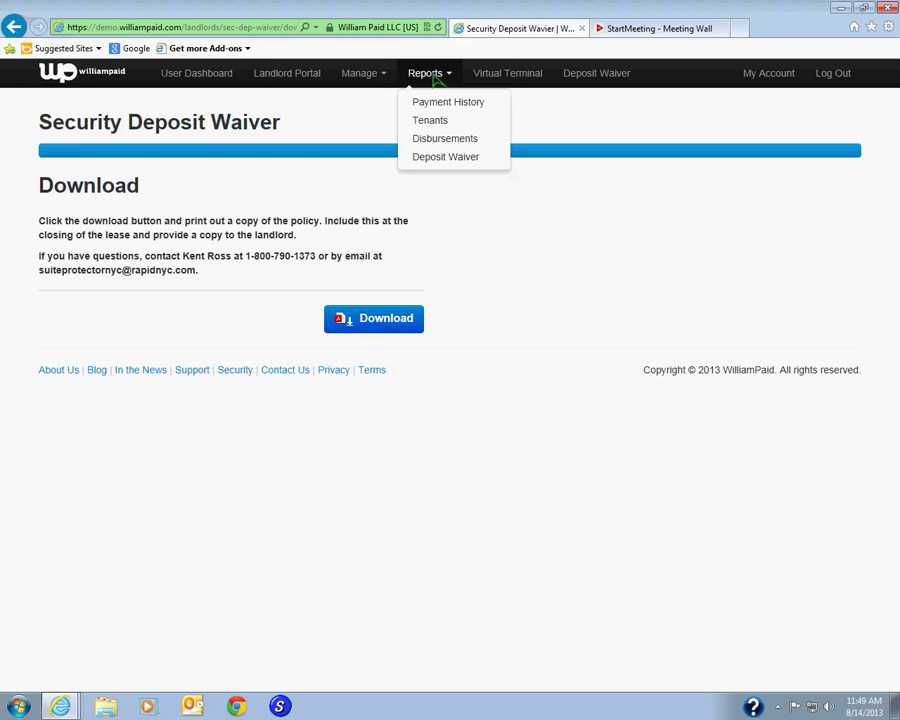
pyautogui.click(445, 158)
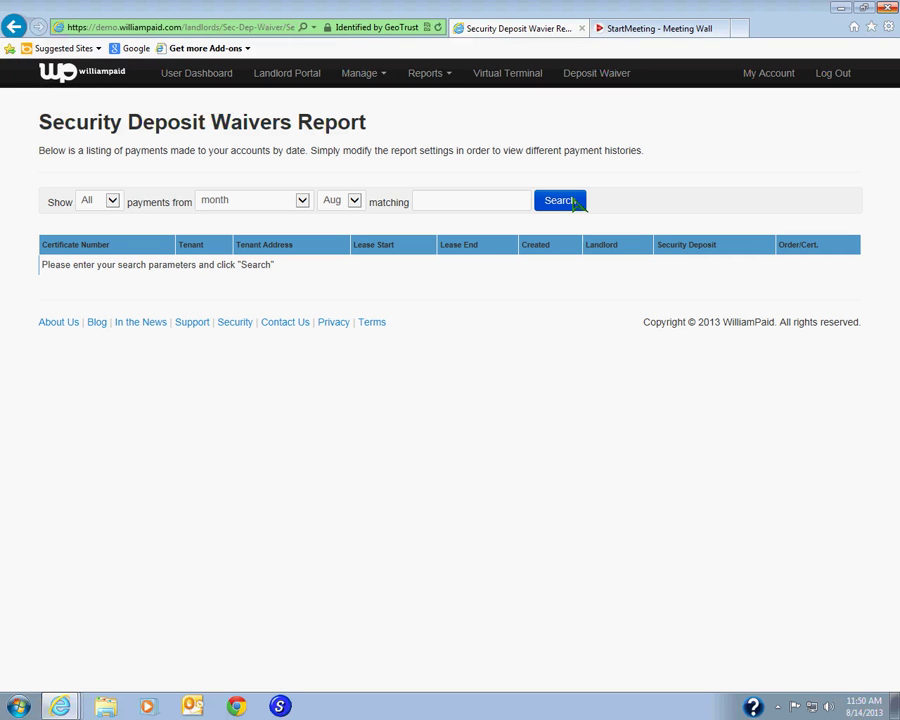
pyautogui.click(433, 80)
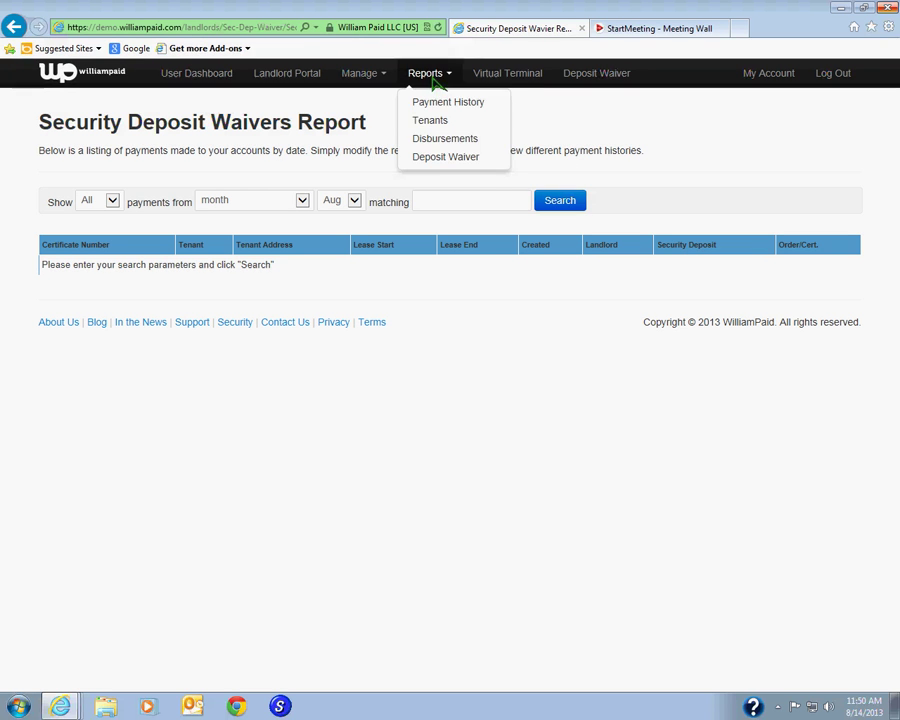
pyautogui.click(468, 160)
# - Search August waivers and download the payment receipt for the $3,000.00 ABC LANDLORD waiver
pyautogui.click(555, 205)
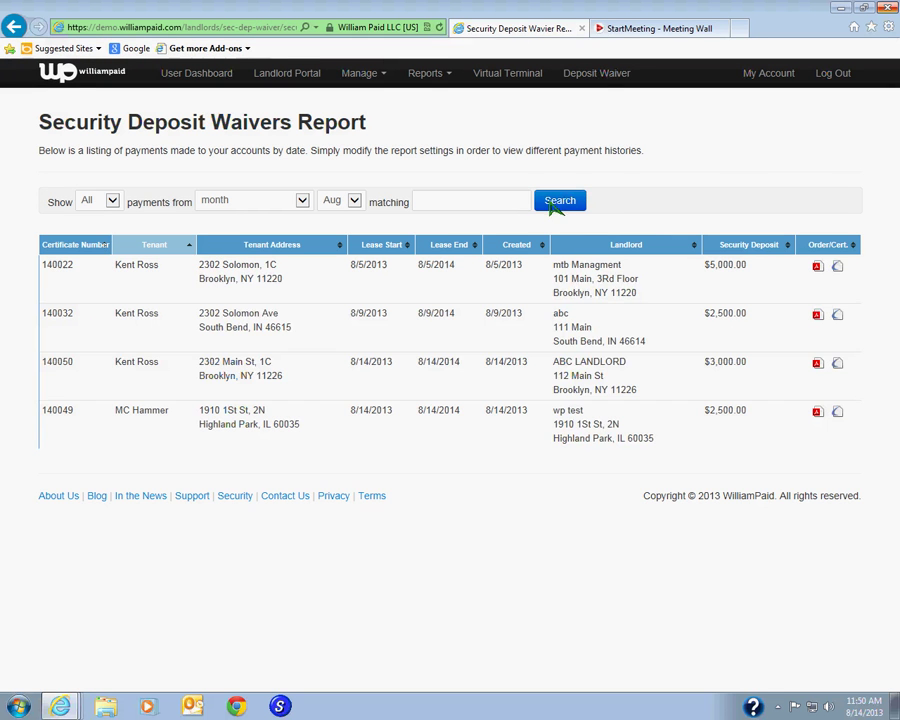
pyautogui.click(570, 202)
pyautogui.click(818, 366)
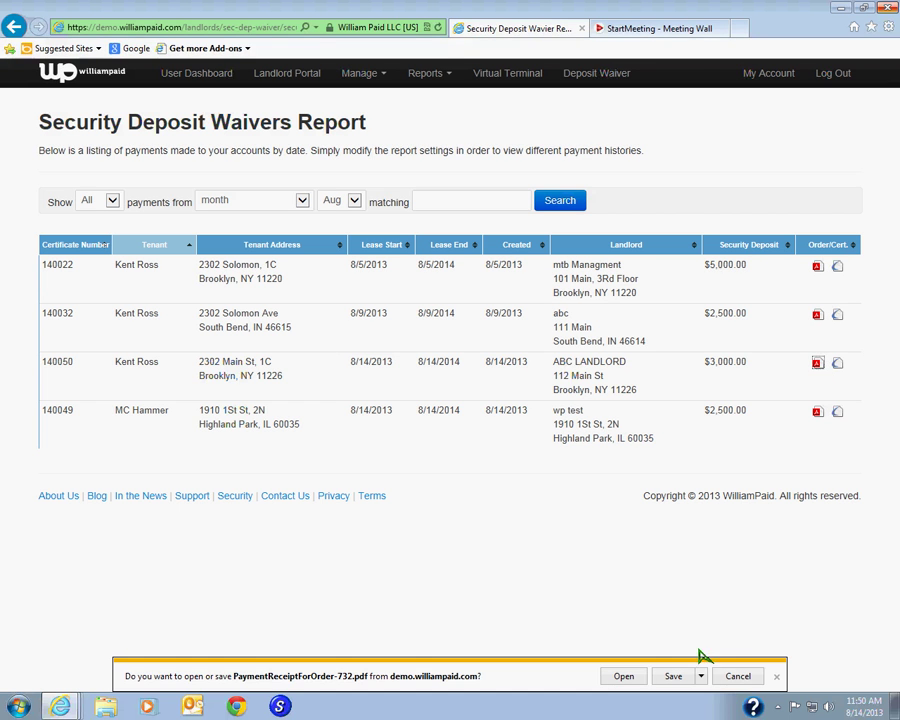
# - Open the $594.31 payment receipt in Adobe Reader, scroll through it, then close it
pyautogui.click(622, 674)
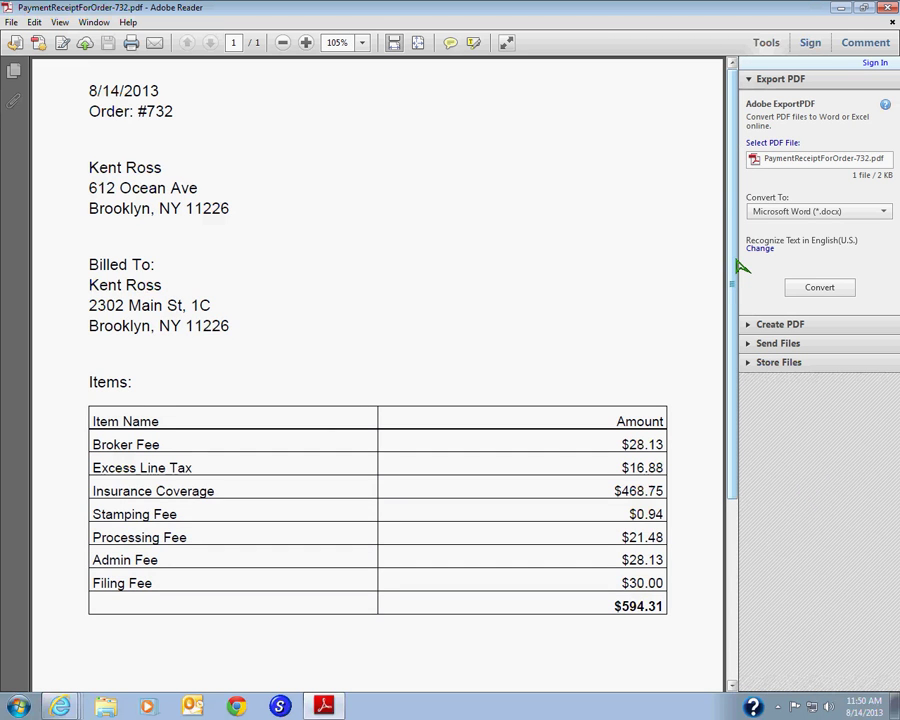
pyautogui.scroll(-3, 739, 270)
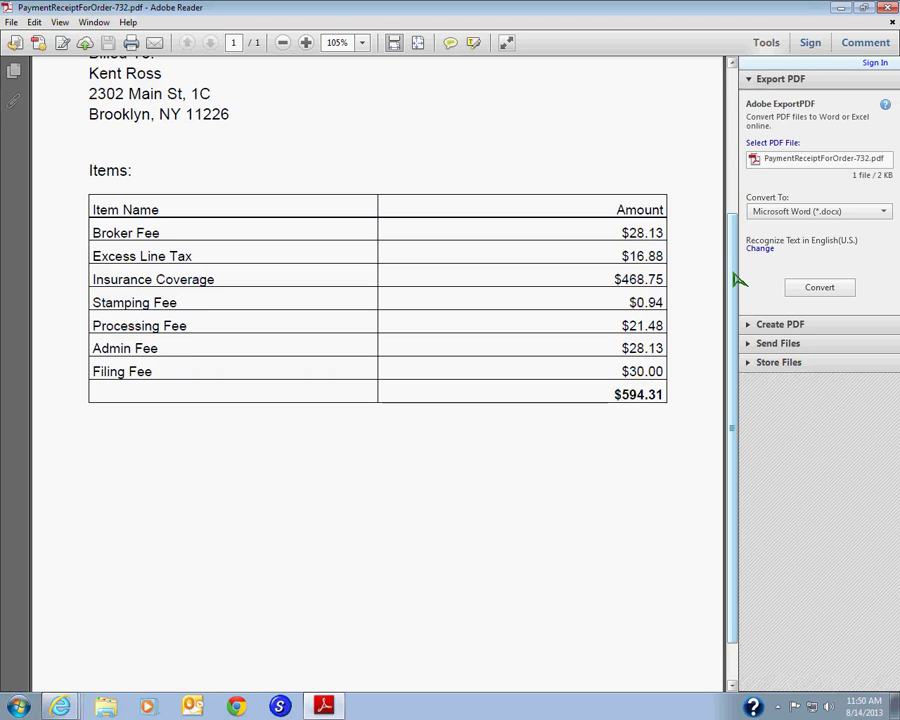
pyautogui.scroll(3, 737, 255)
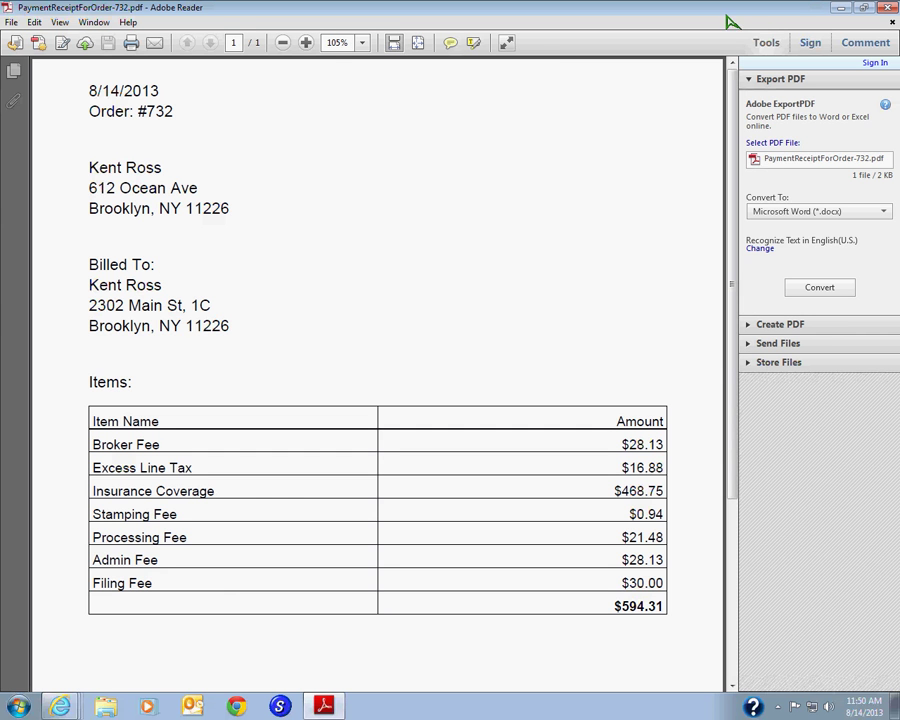
pyautogui.click(891, 9)
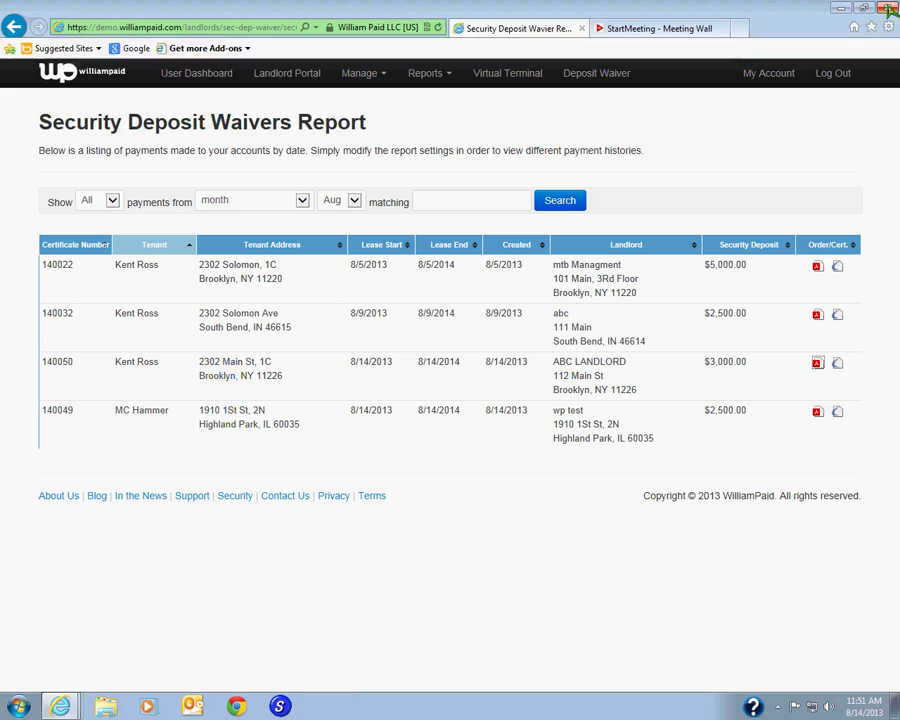
pyautogui.click(839, 364)
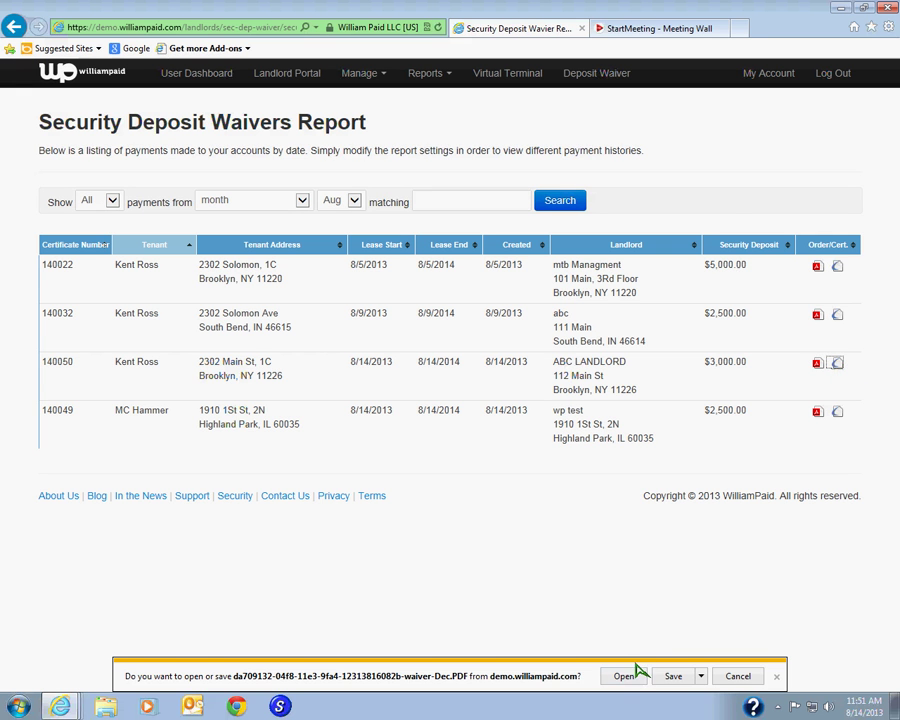
pyautogui.click(626, 678)
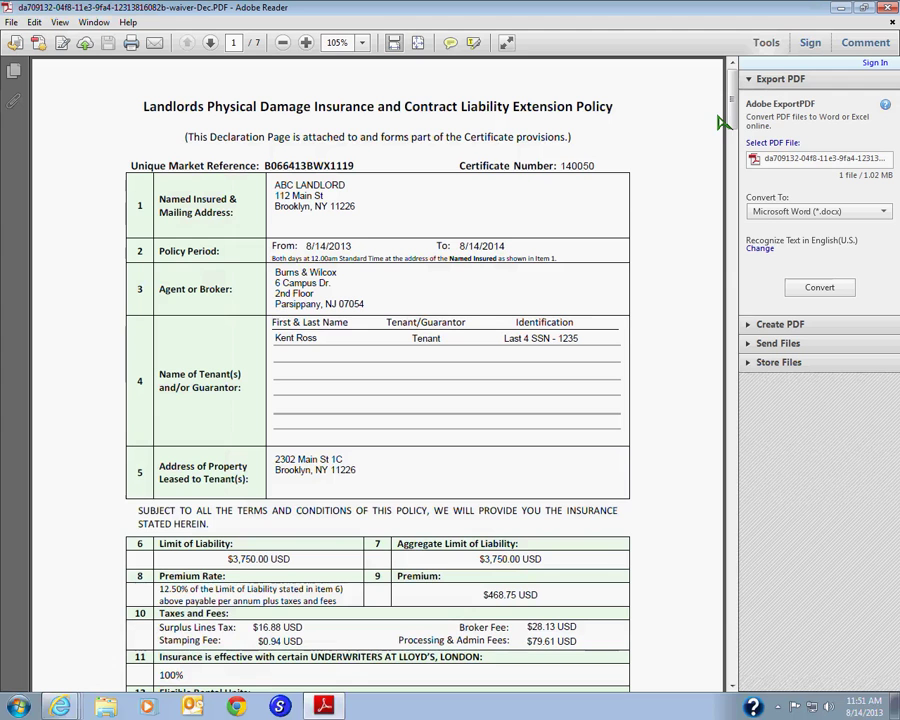
pyautogui.click(887, 9)
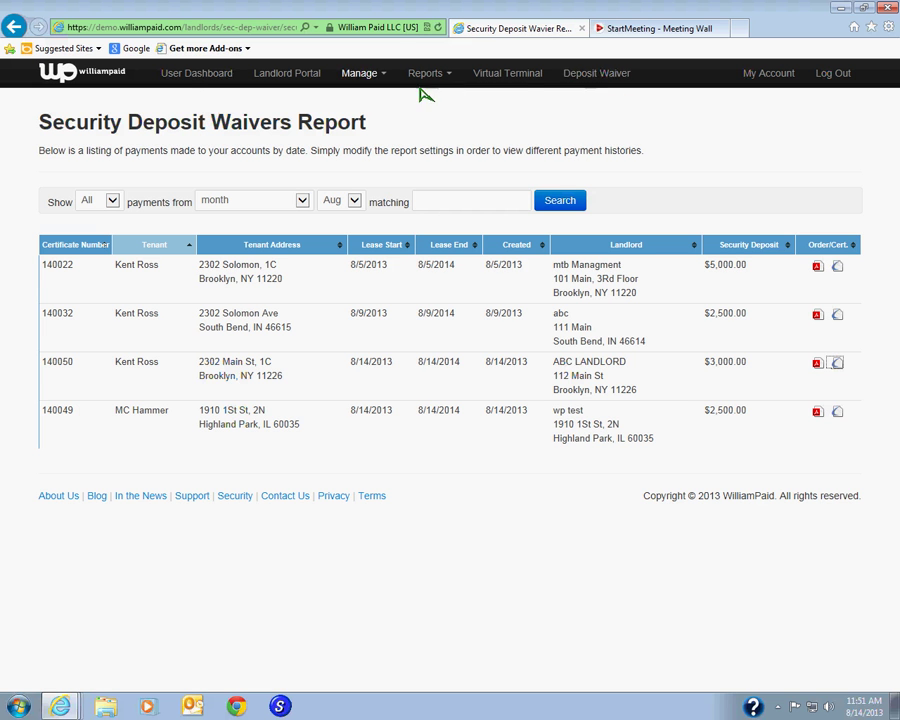
pyautogui.click(275, 78)
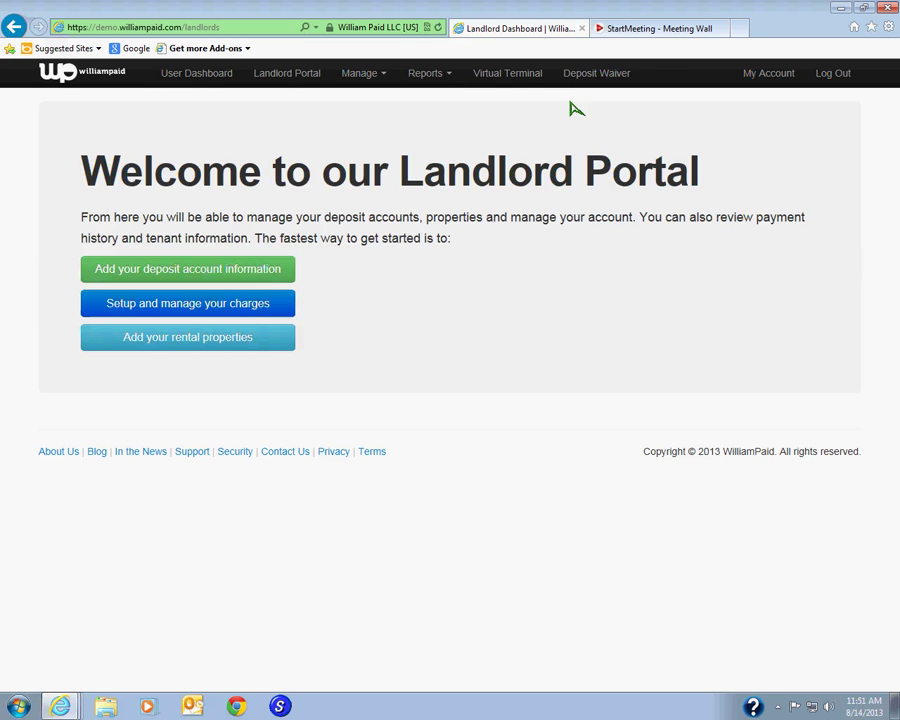
pyautogui.click(600, 74)
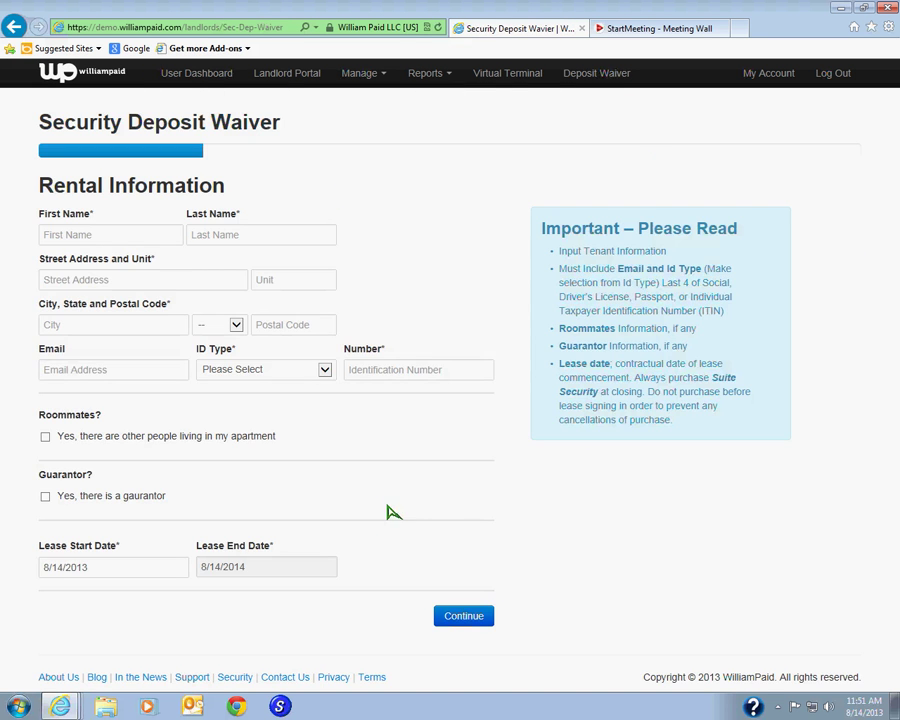
pyautogui.click(434, 82)
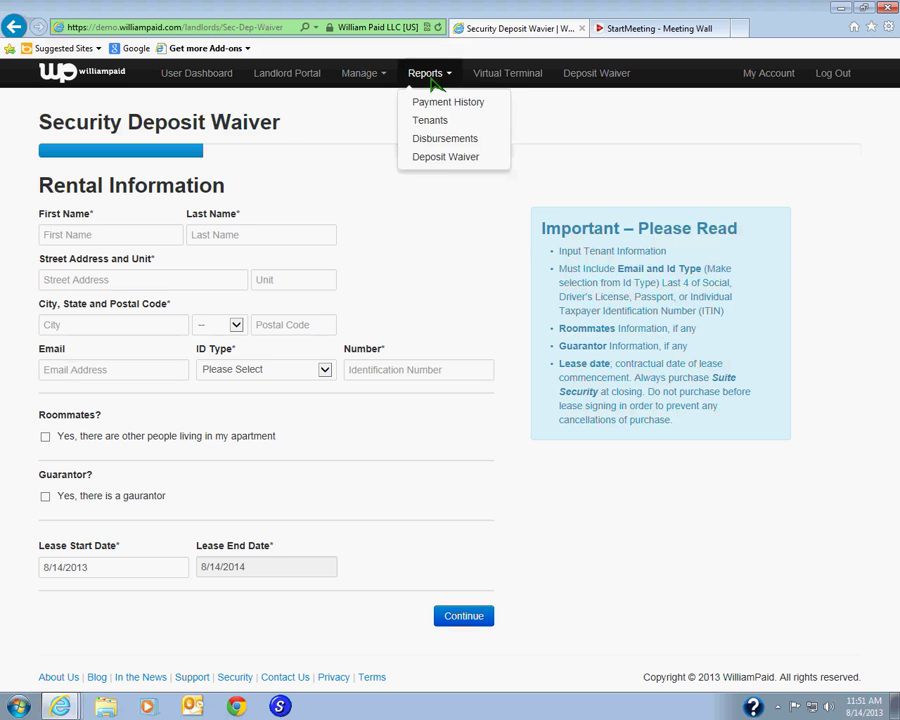
pyautogui.click(440, 155)
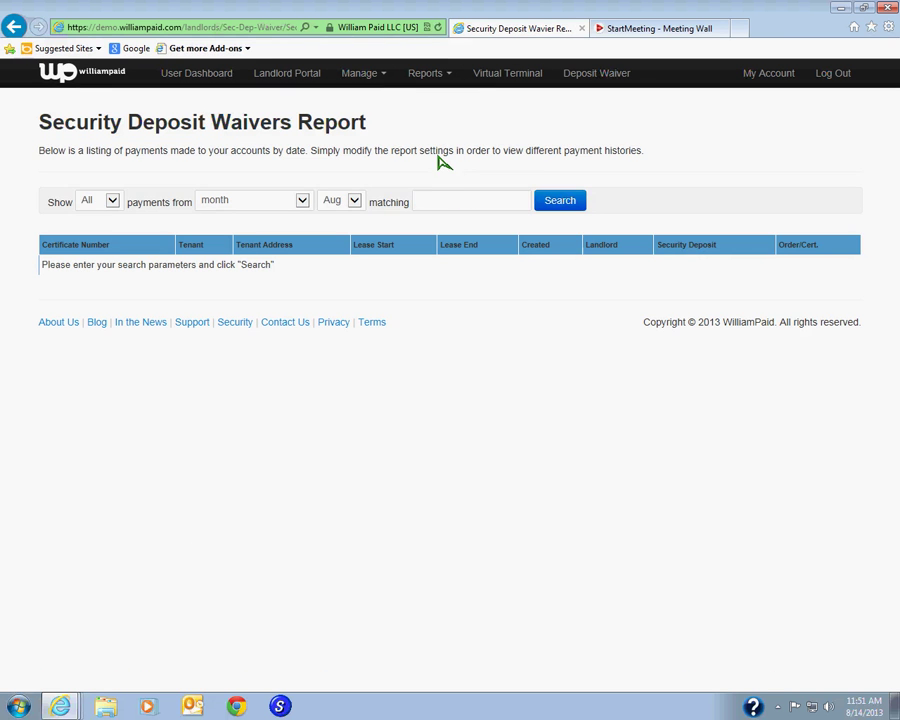
pyautogui.click(438, 82)
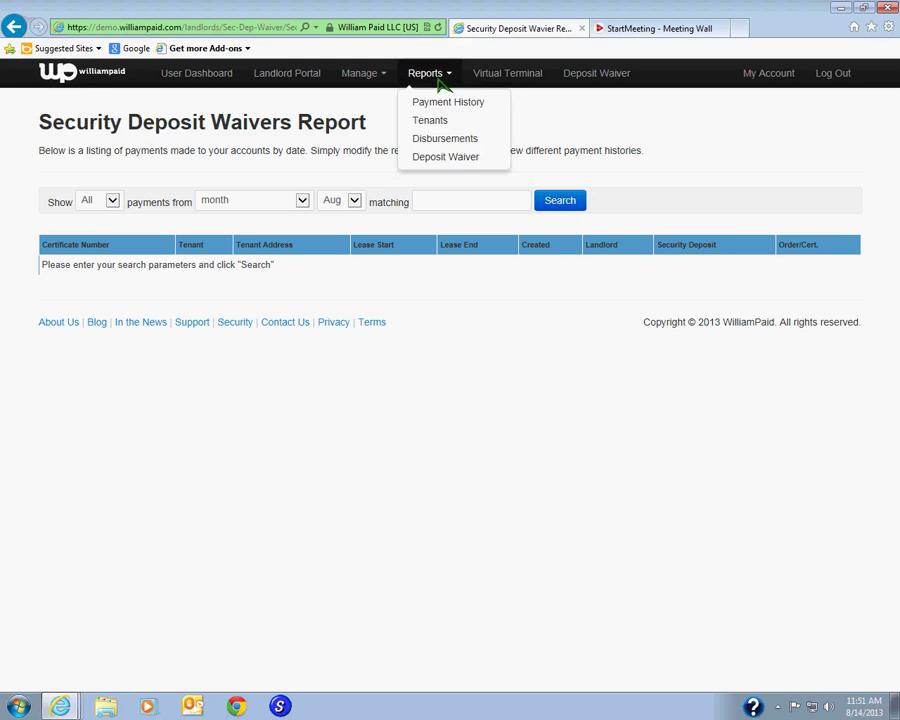
pyautogui.click(451, 160)
pyautogui.click(555, 201)
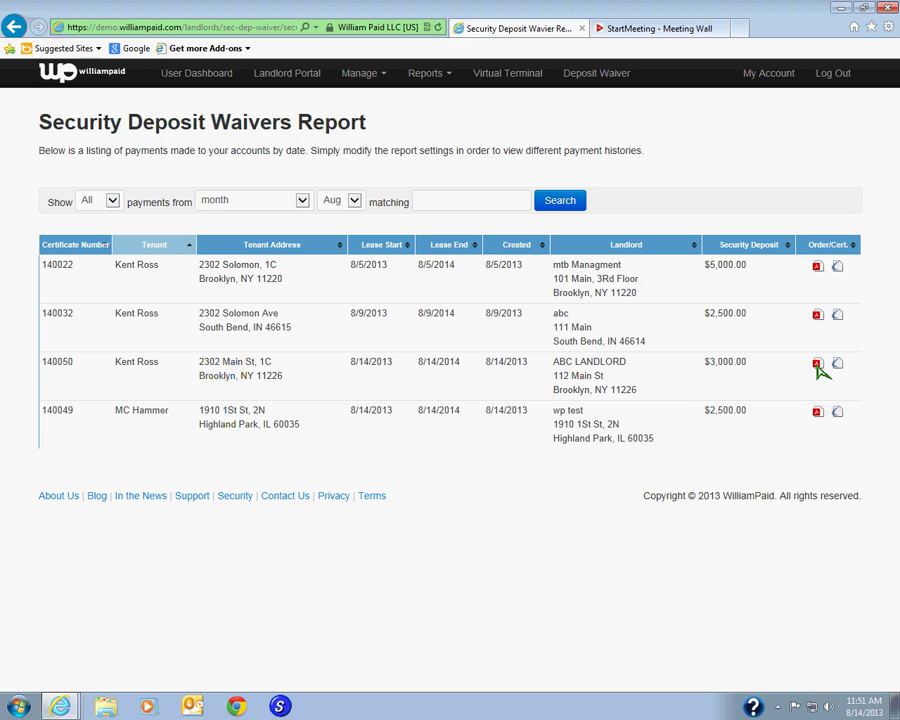
# - Request the $3,000.00 waiver's receipt and certificate, dismiss the certificate prompt, then return to Landlord Portal
pyautogui.click(817, 365)
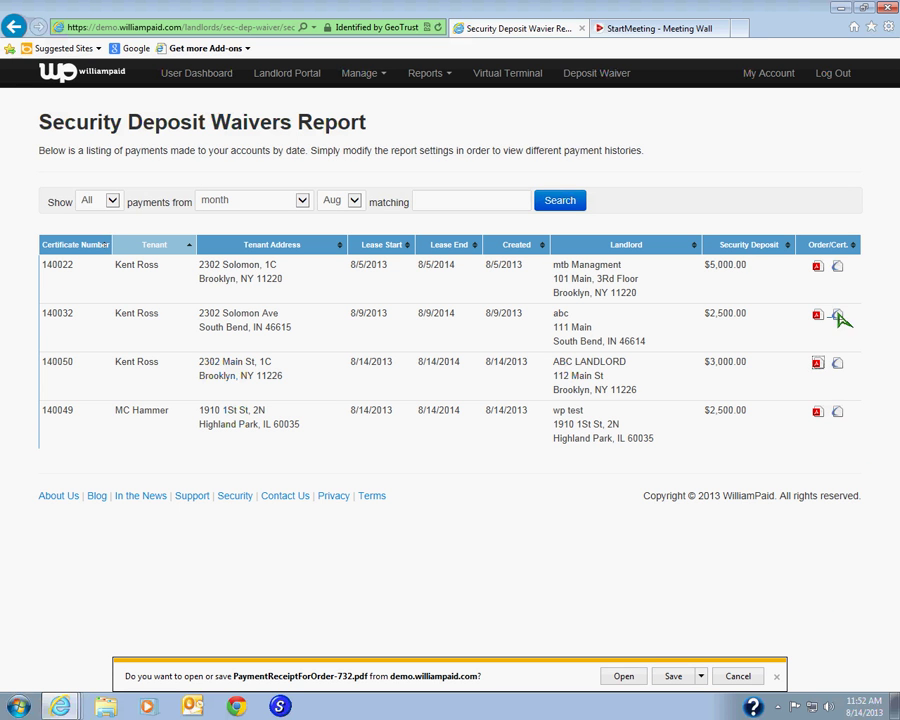
pyautogui.click(838, 364)
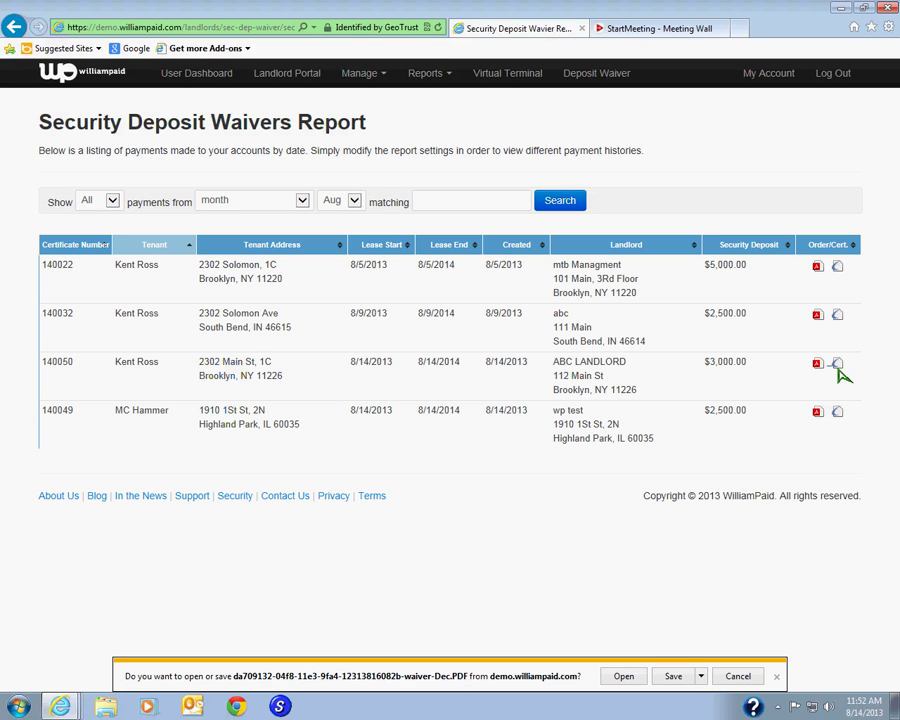
pyautogui.click(776, 677)
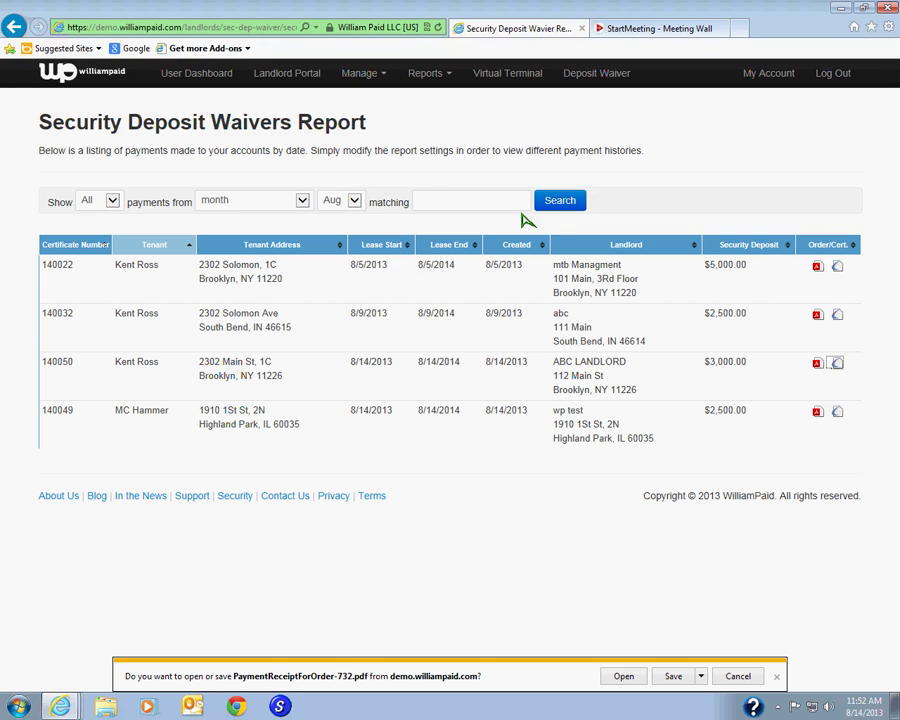
pyautogui.click(304, 80)
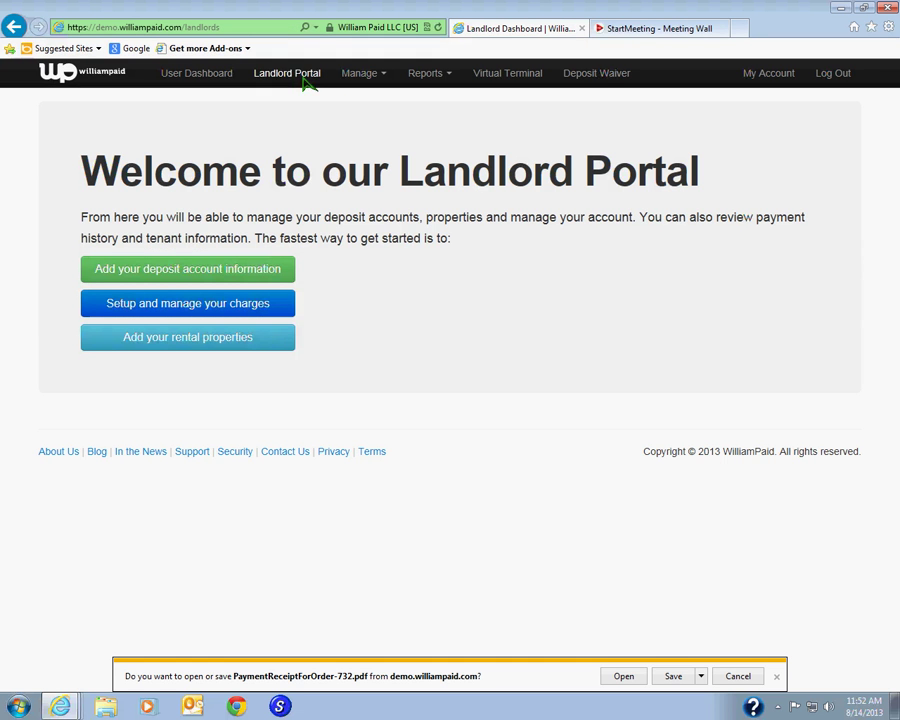